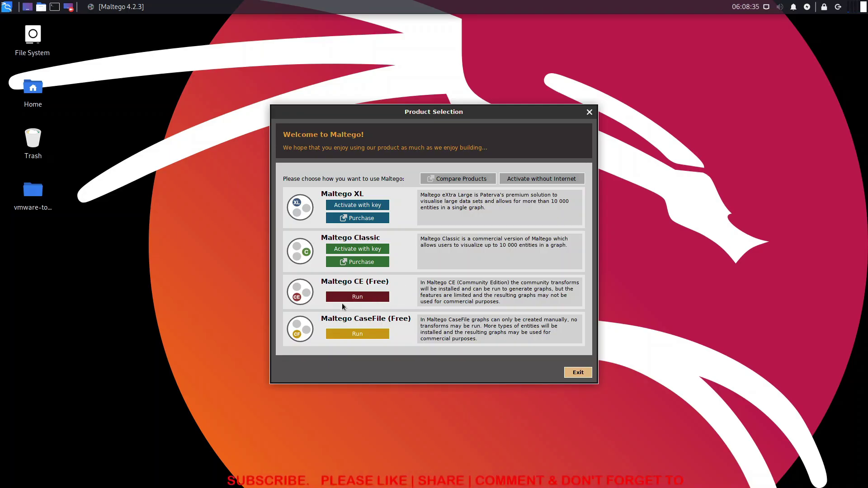
- Run Maltego CE (Free), accept the license agreement and begin the login with the account's email address field
click(356, 298)
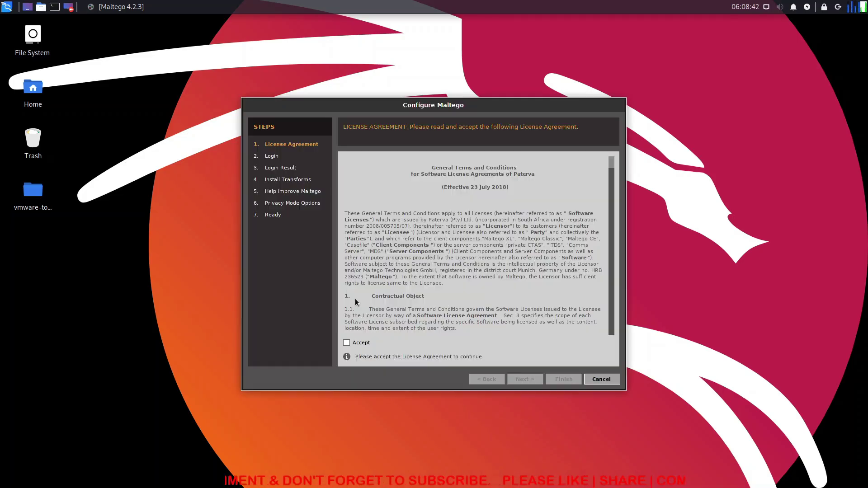
click(349, 344)
click(525, 380)
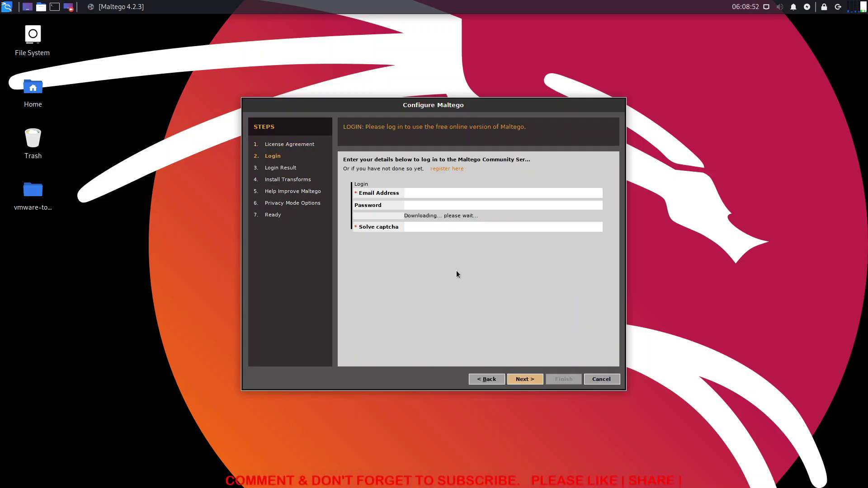
click(428, 192)
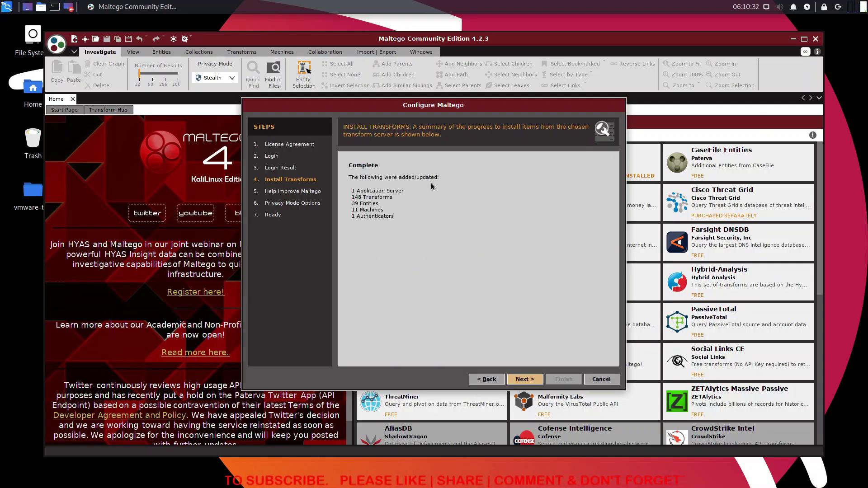
- Complete the Maltego setup with the privacy mode set to Stealth and a blank graph opened at the end
click(523, 383)
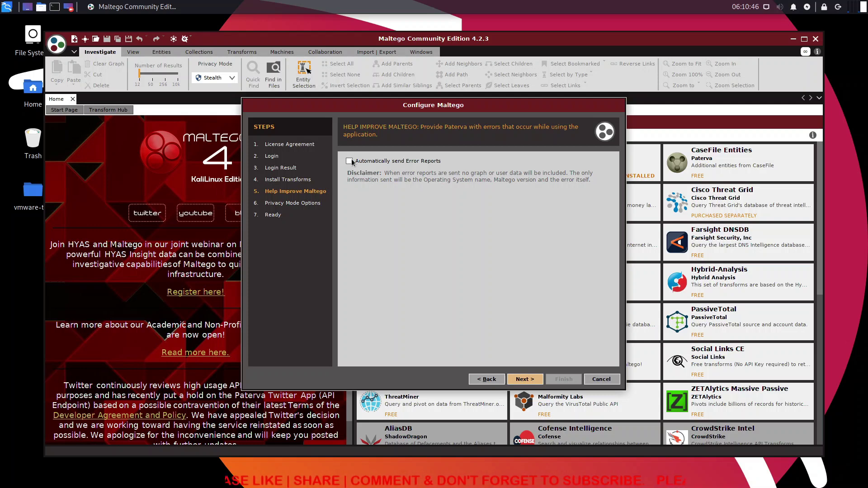
click(520, 380)
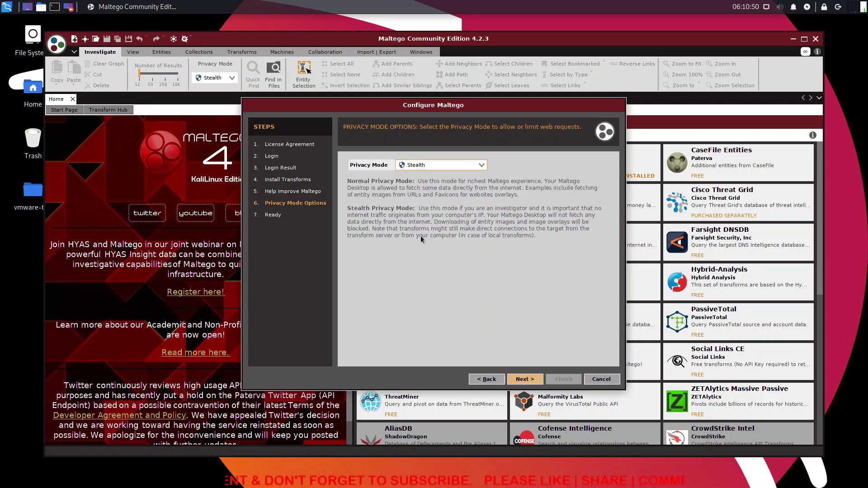
click(480, 168)
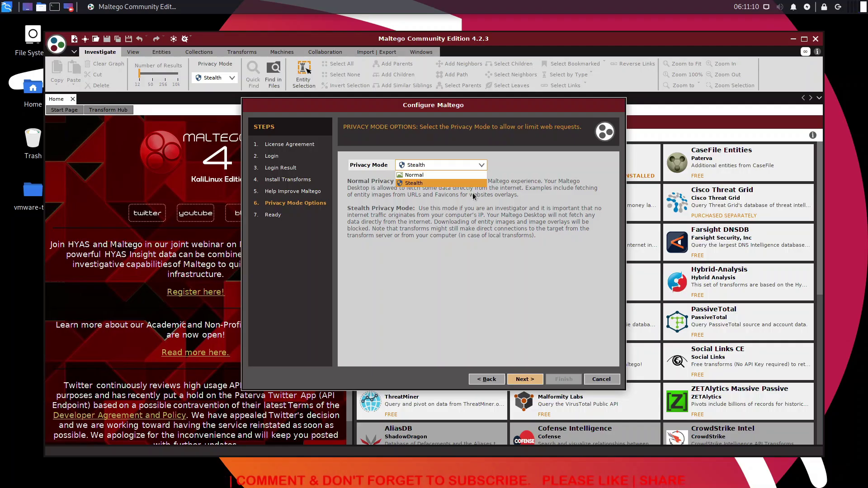
click(431, 183)
click(482, 166)
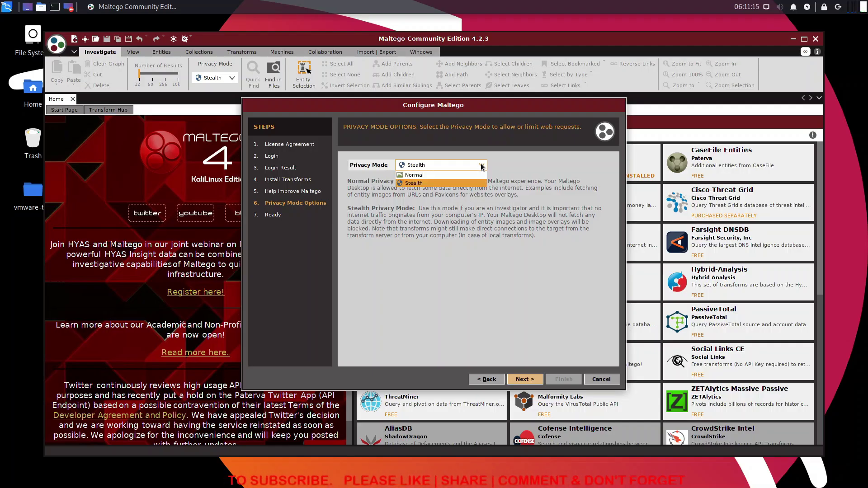
click(444, 183)
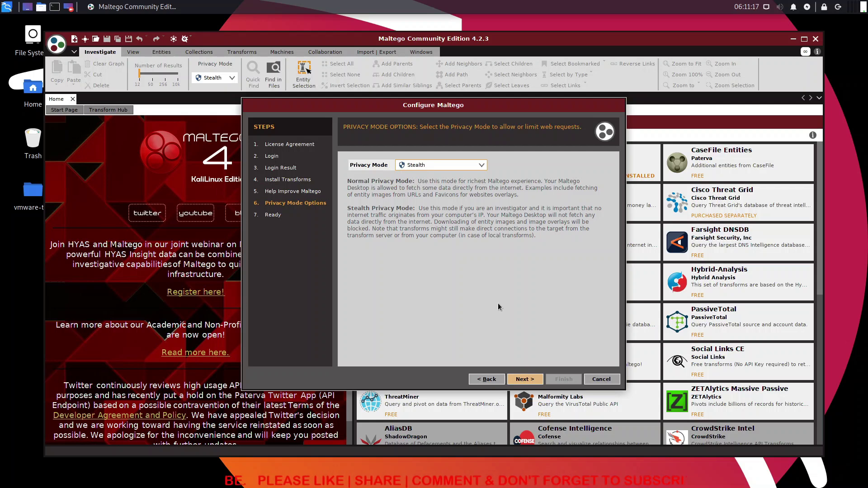
click(525, 381)
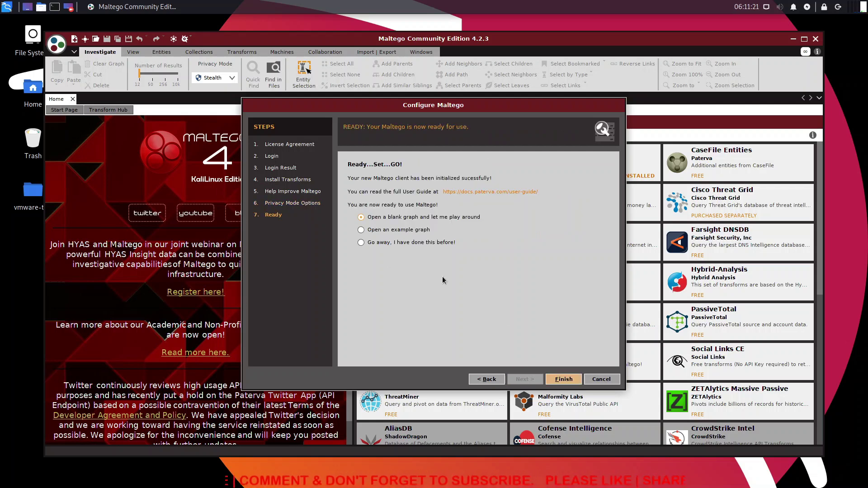
click(565, 380)
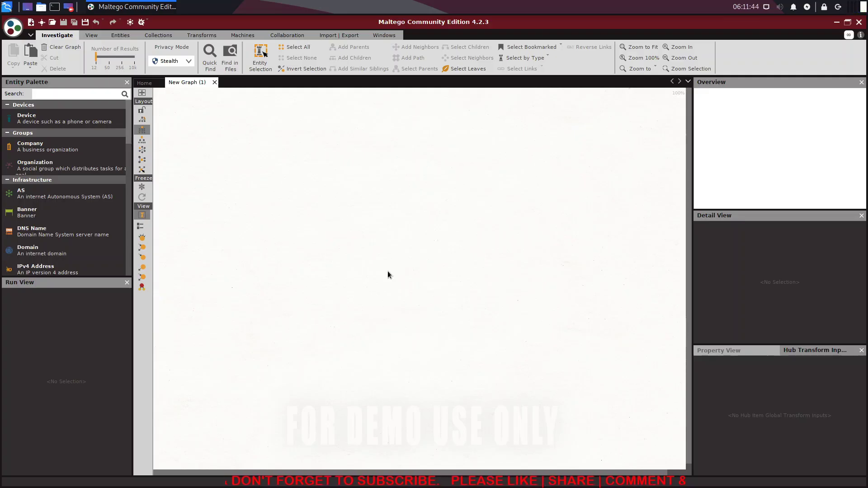
- Switch to Firefox, search the web for "maltego" and open the Maltego homepage
click(838, 23)
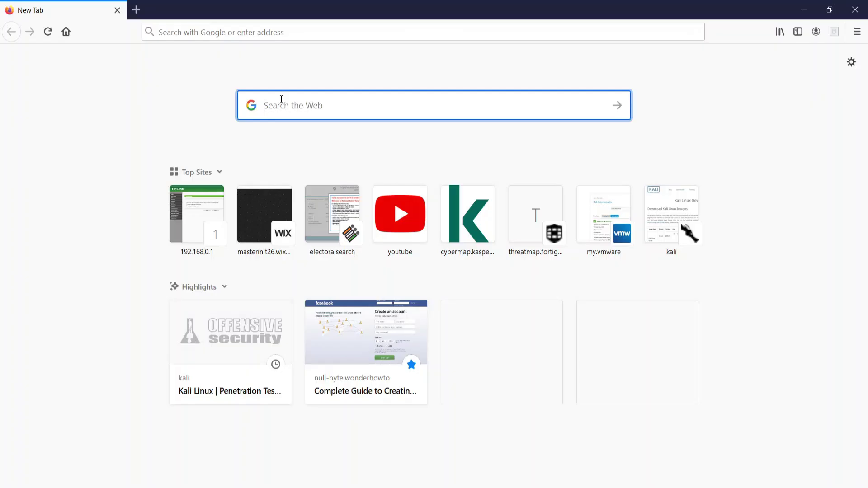
text(maltego)
key(Return)
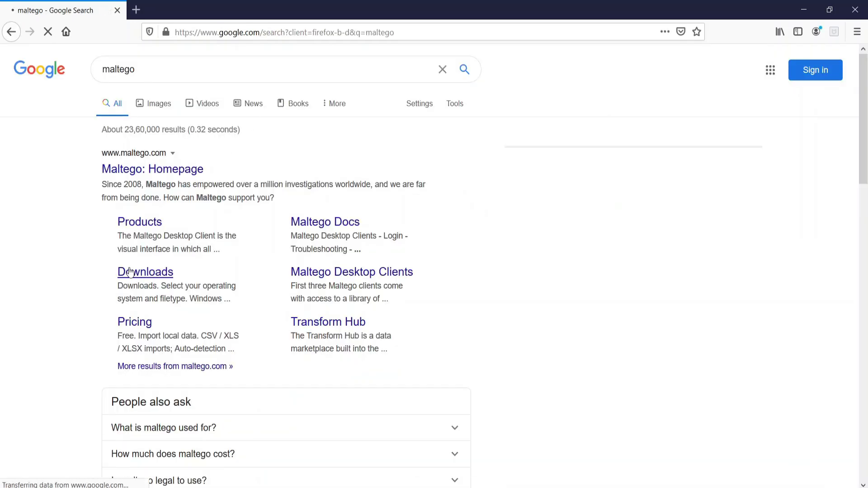
click(142, 174)
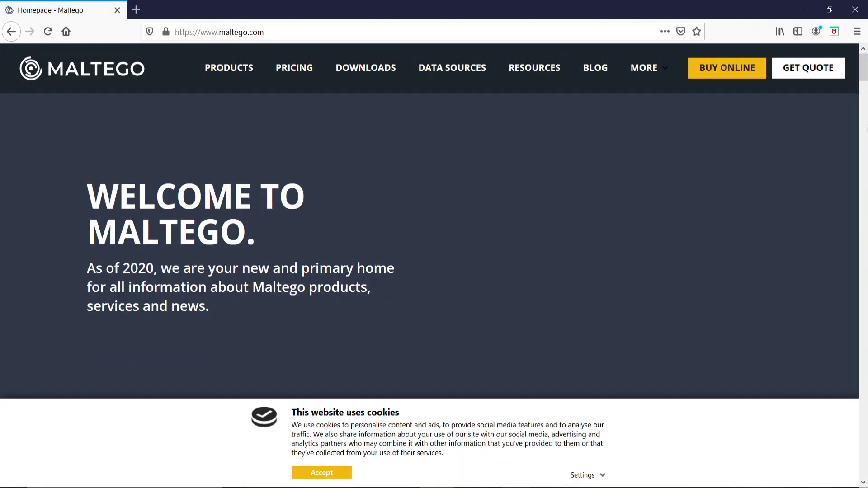
- Open the free Community Edition registration page from the Maltego homepage and review its registration form
drag(864, 67, 840, 347)
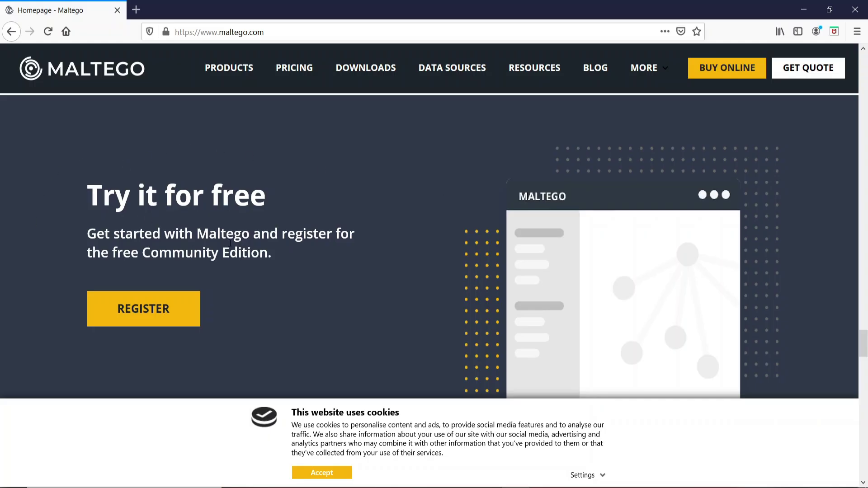
scroll(138, 317, down, 1)
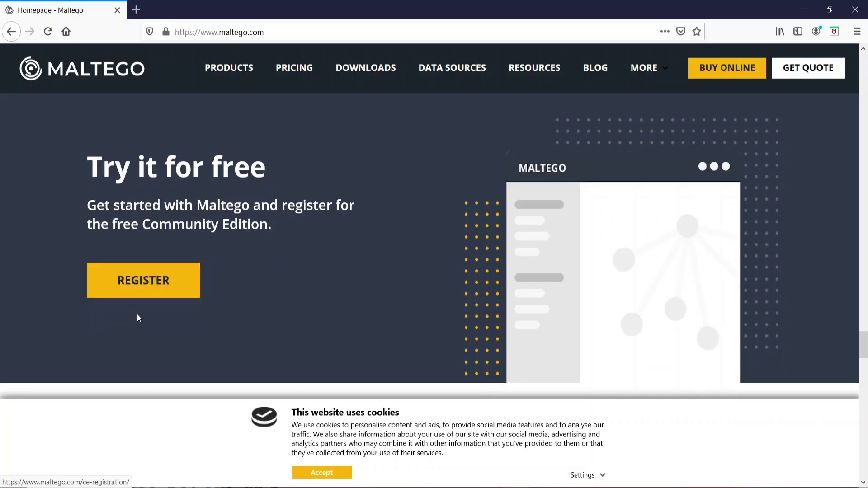
click(132, 292)
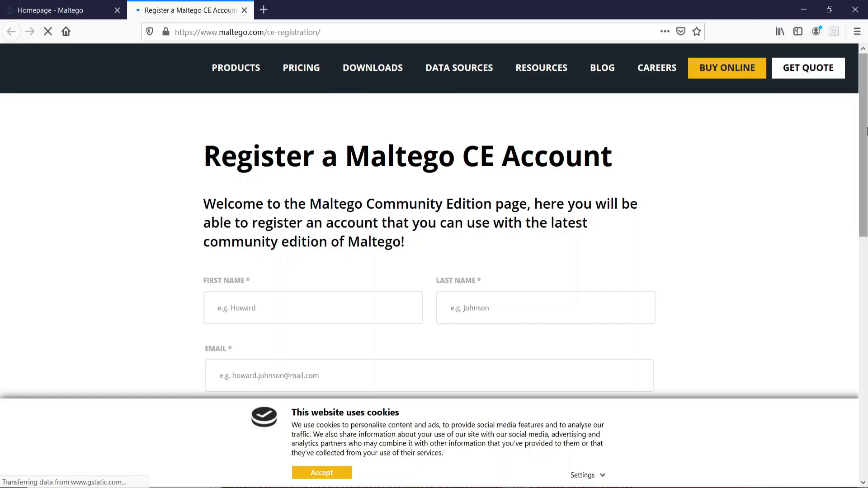
scroll(866, 182, down, 3)
drag(866, 182, 865, 180)
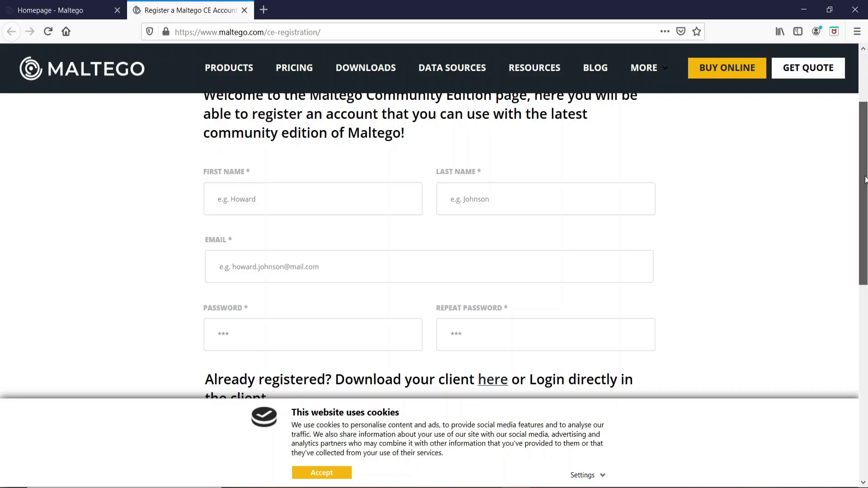
drag(865, 180, 865, 180)
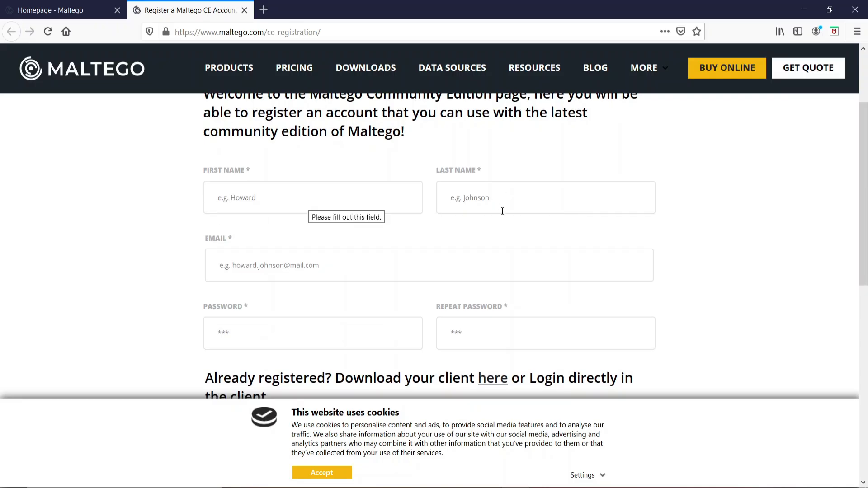
drag(866, 198, 866, 297)
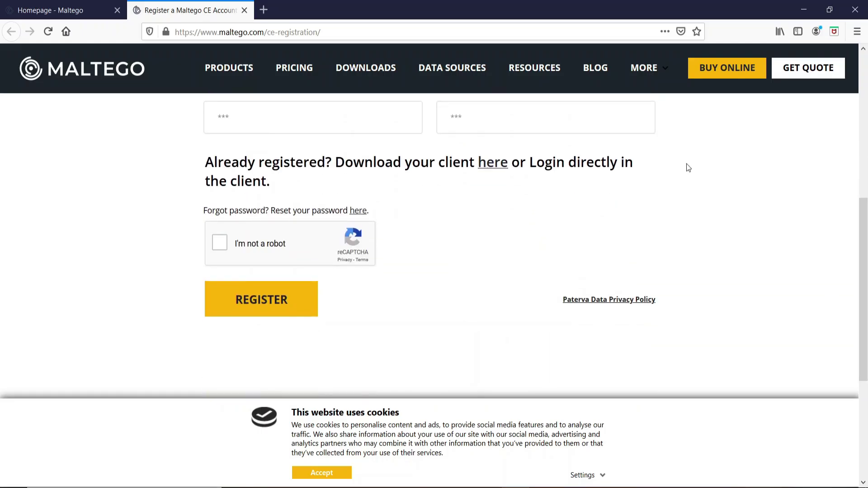
- Minimize the browser and the Kali Linux virtual machine, and launch Maltego from the Windows desktop
click(804, 10)
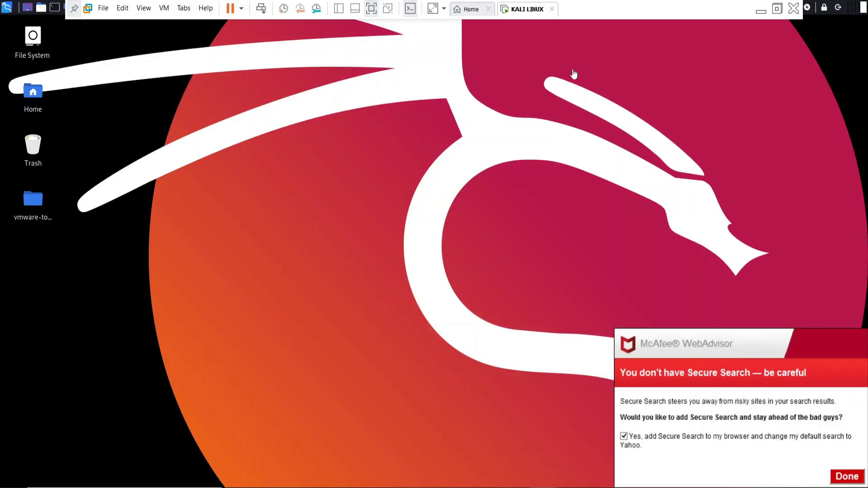
click(761, 10)
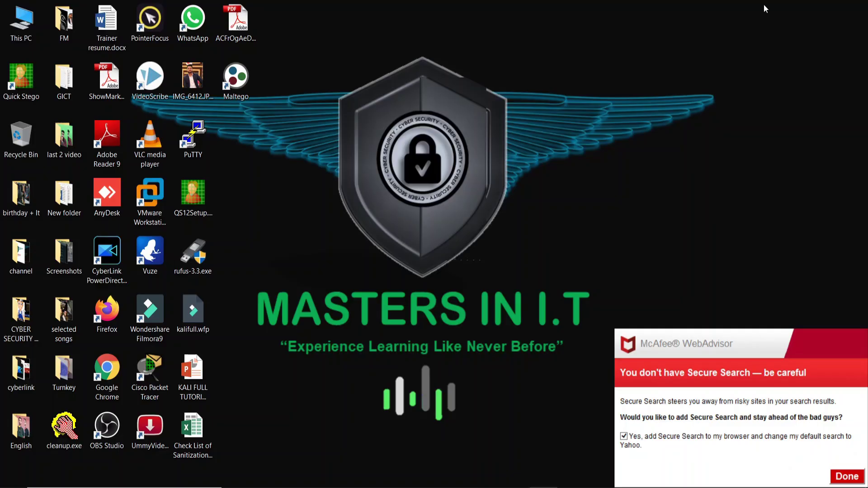
double_click(235, 93)
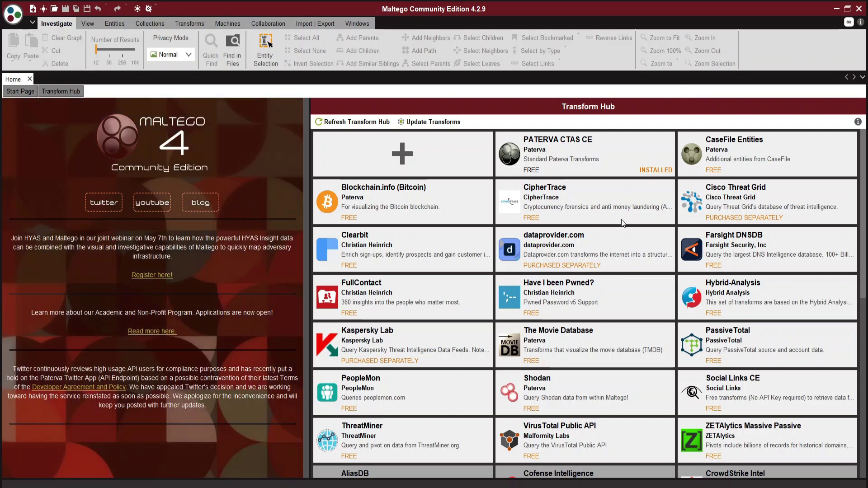
- Create a new blank graph in the Windows installation of Maltego
mouse_move(509, 255)
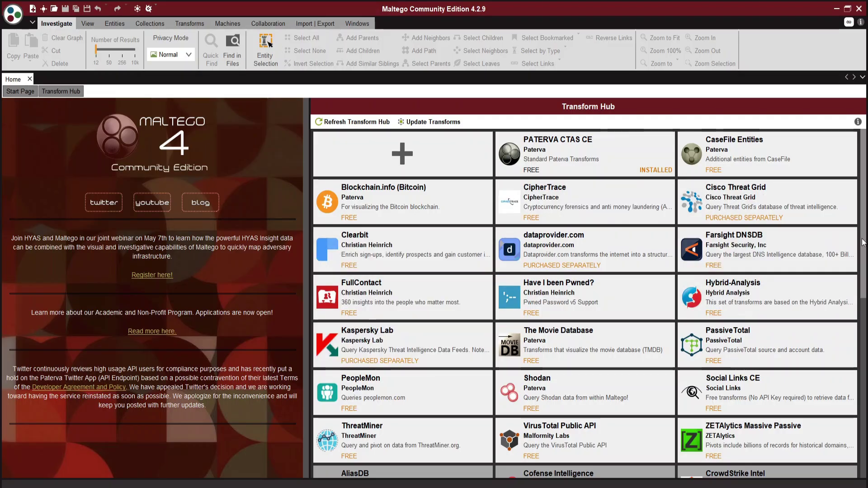
drag(864, 278, 865, 428)
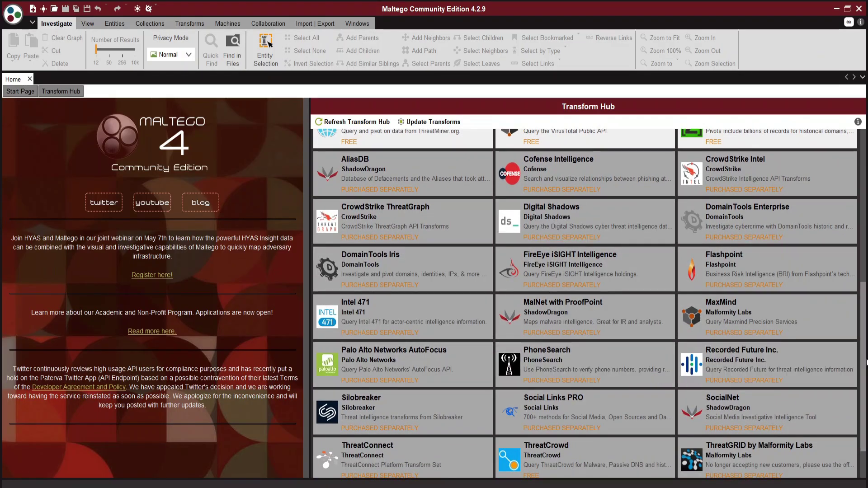
drag(865, 364, 866, 210)
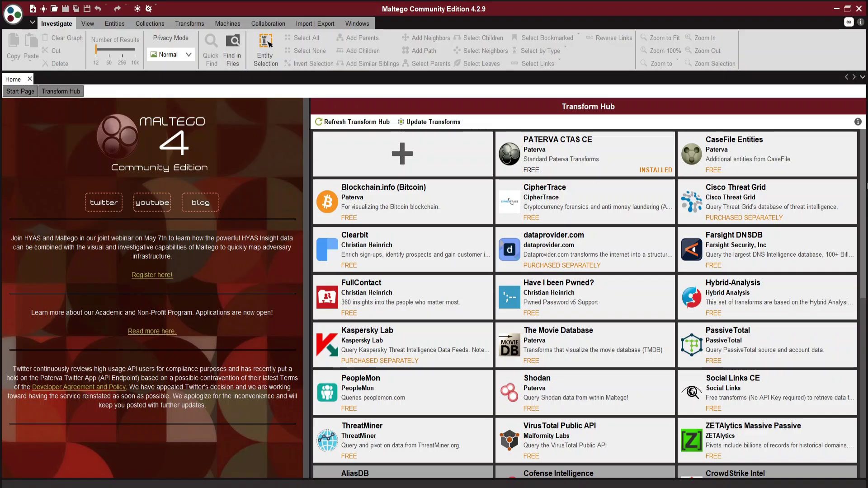
click(15, 18)
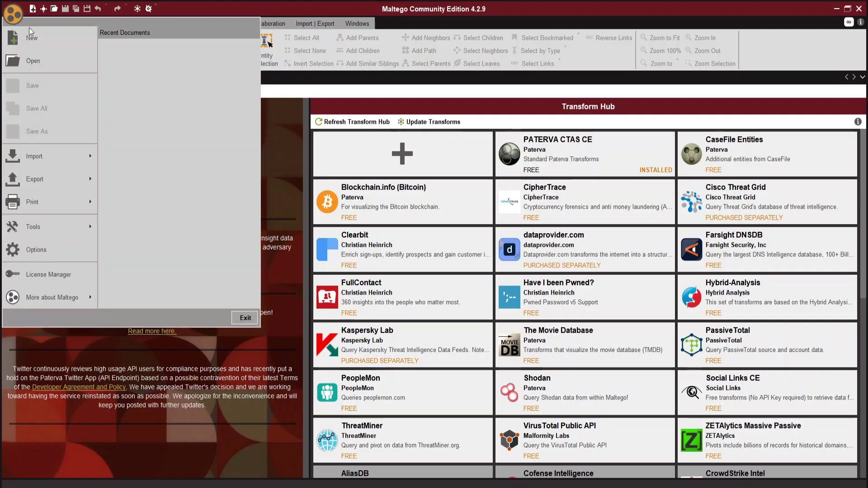
click(48, 42)
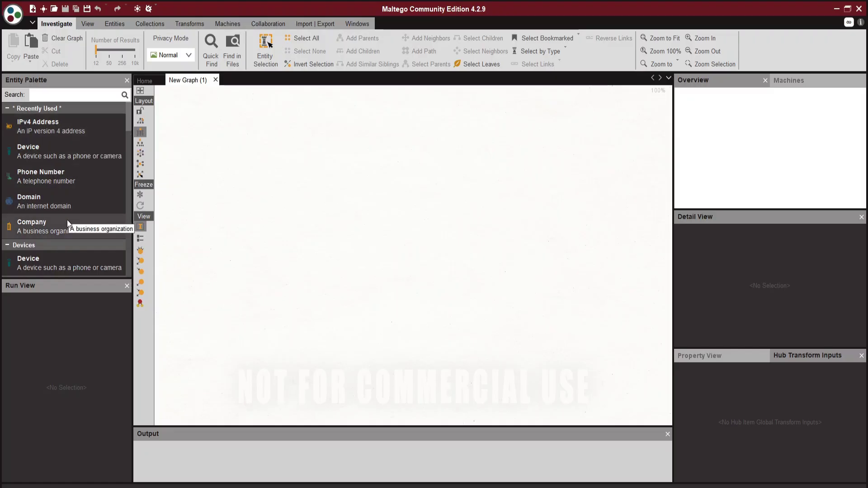
- Add an IPv4 Address entity from the Infrastructure group to the blank graph and open its details
drag(129, 128, 130, 146)
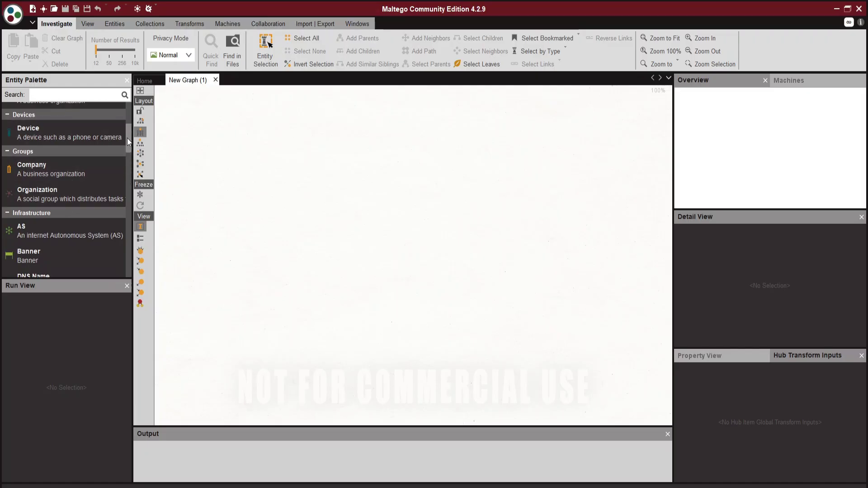
drag(127, 138, 127, 153)
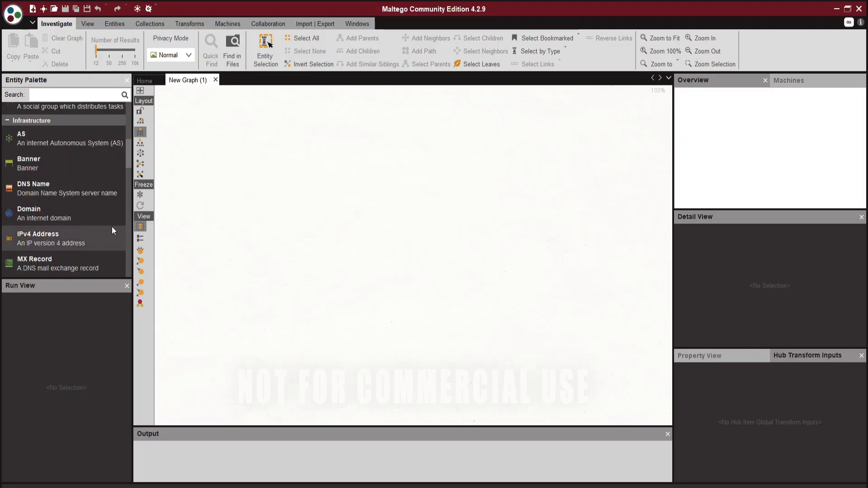
drag(127, 162, 131, 180)
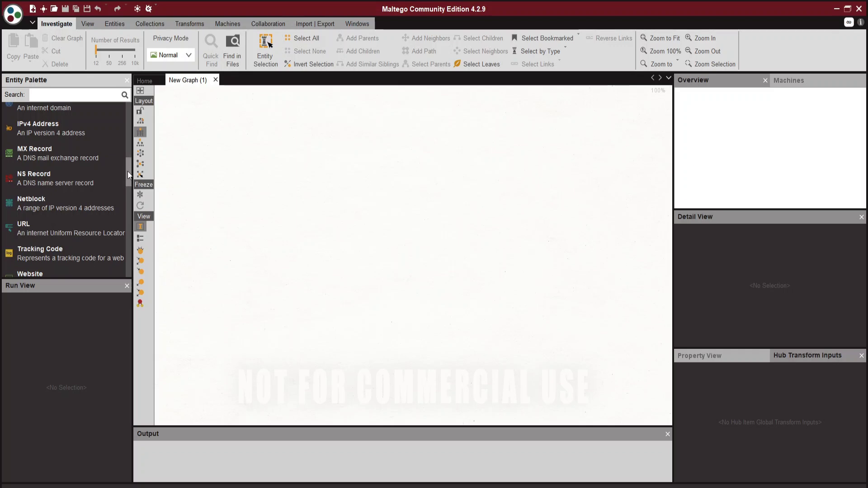
drag(128, 171, 130, 183)
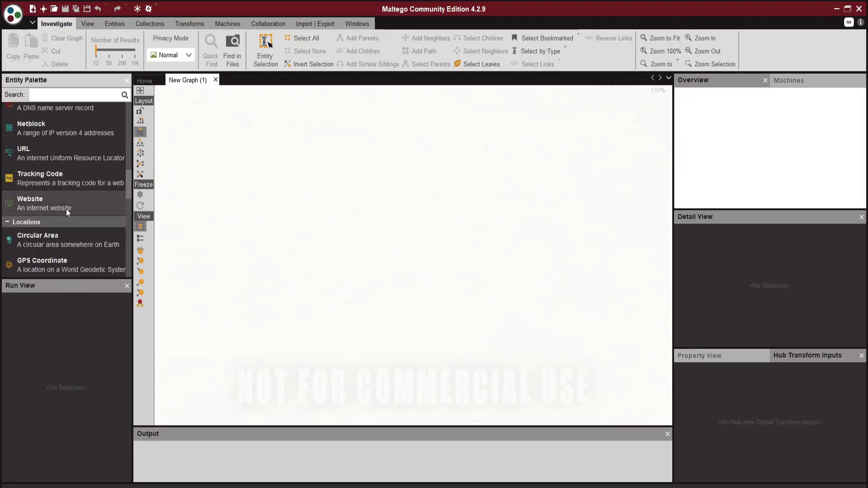
drag(130, 190, 130, 127)
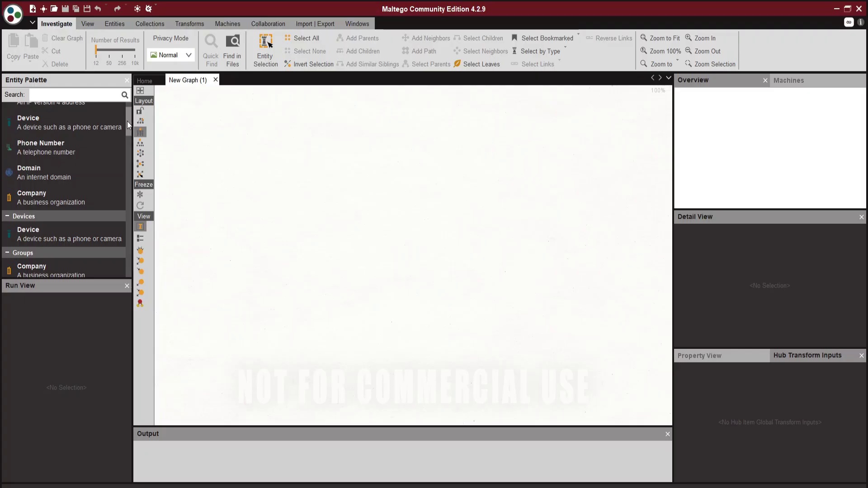
drag(127, 121, 126, 169)
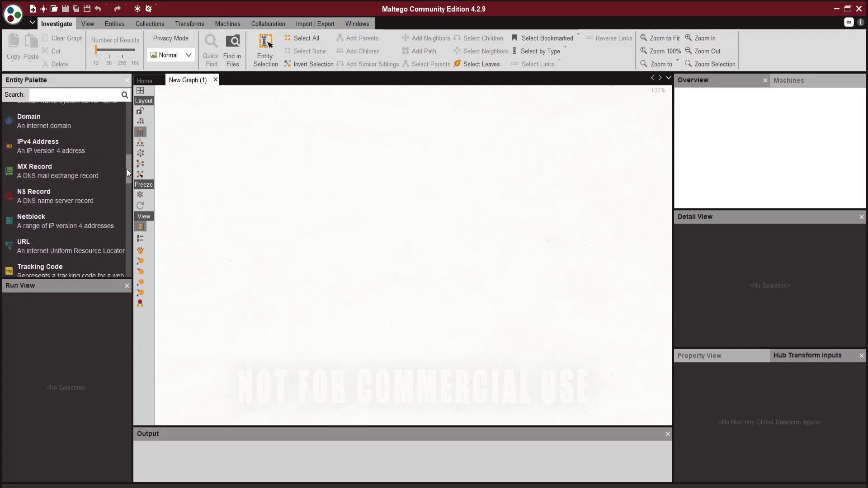
click(55, 151)
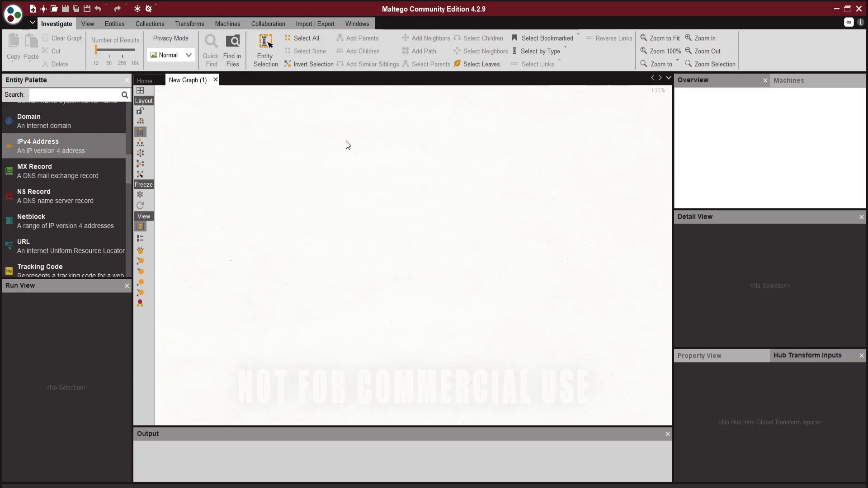
drag(375, 175, 375, 174)
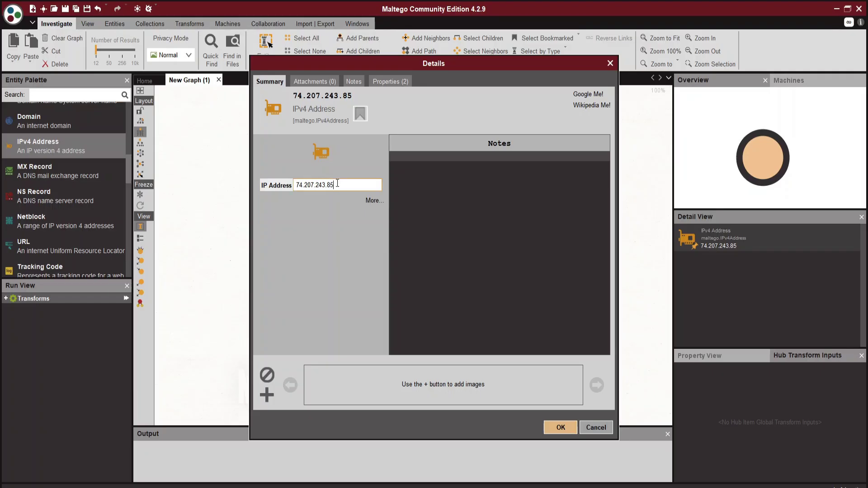
- Switch to the browser and open the WHOIS+ lookup tool on the UltraTools website
drag(336, 185, 286, 188)
click(340, 185)
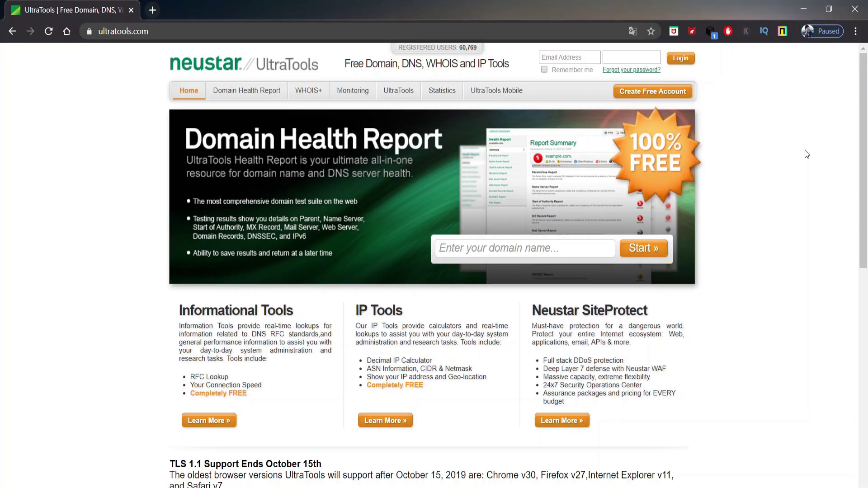
click(308, 91)
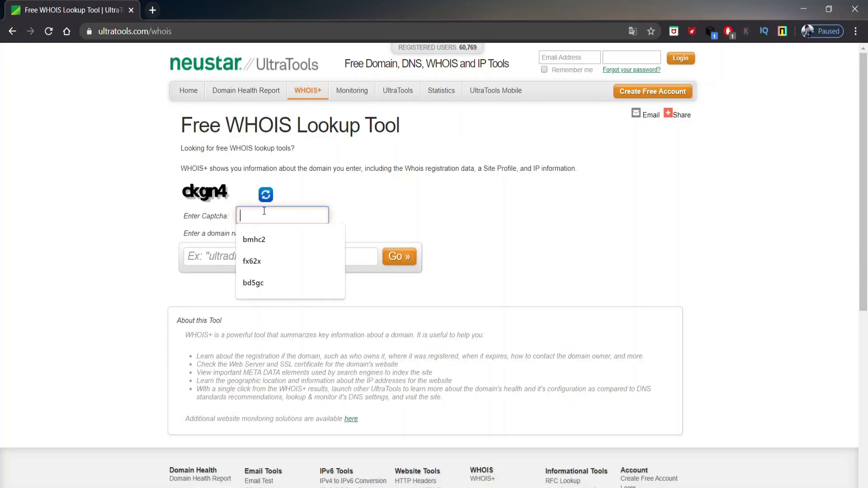
- Enter the displayed captcha text and submit a WHOIS lookup for the domain google.com
text(d)
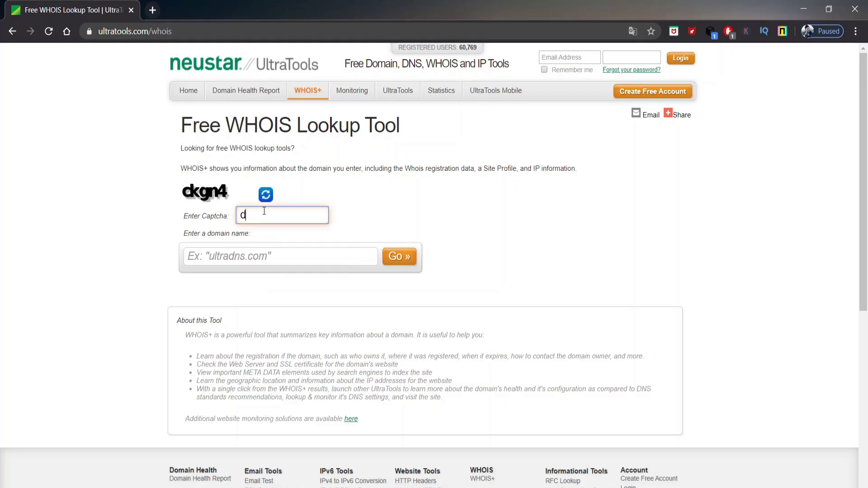
text(kgn4)
click(248, 255)
text(google.com)
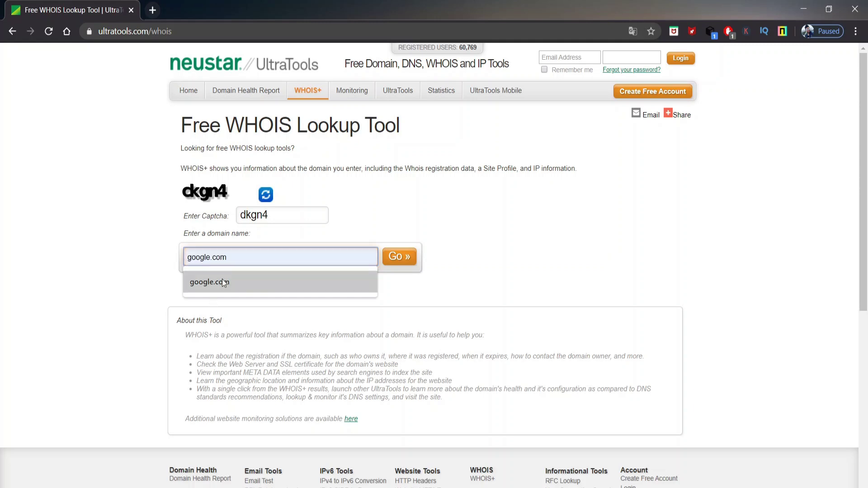
click(222, 281)
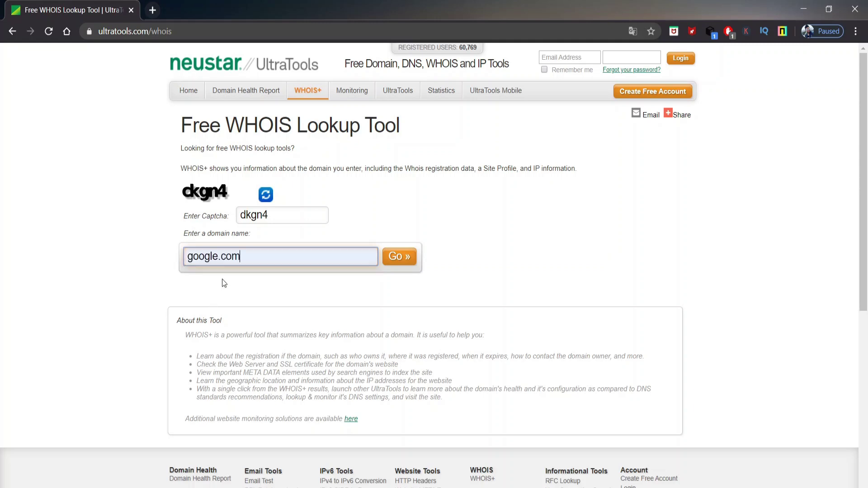
click(396, 261)
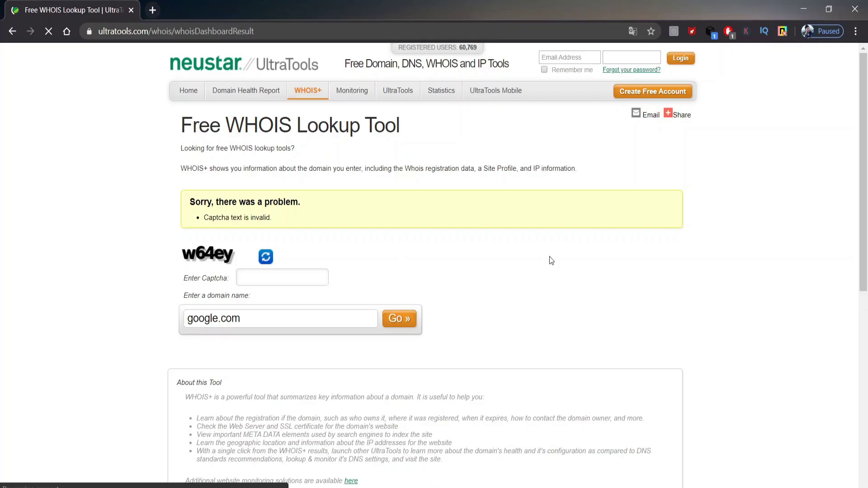
- Enter the new captcha text and resubmit the WHOIS lookup for google.com
click(258, 281)
text(W)
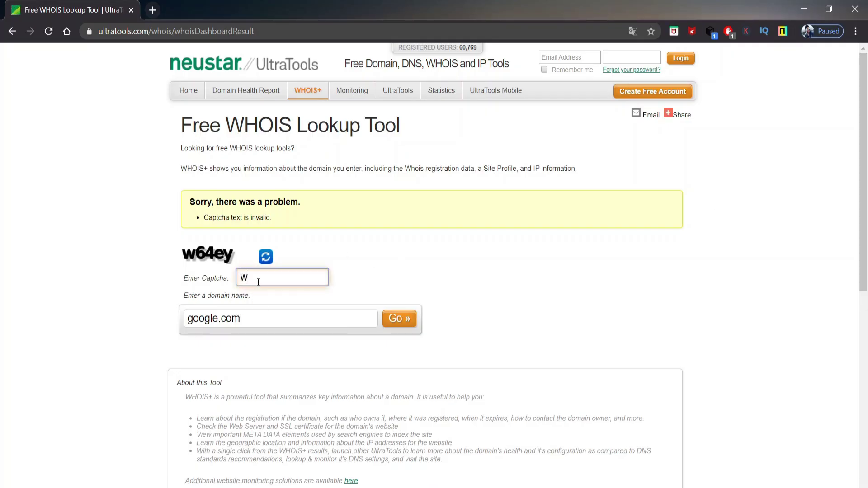
text(64ey)
click(400, 319)
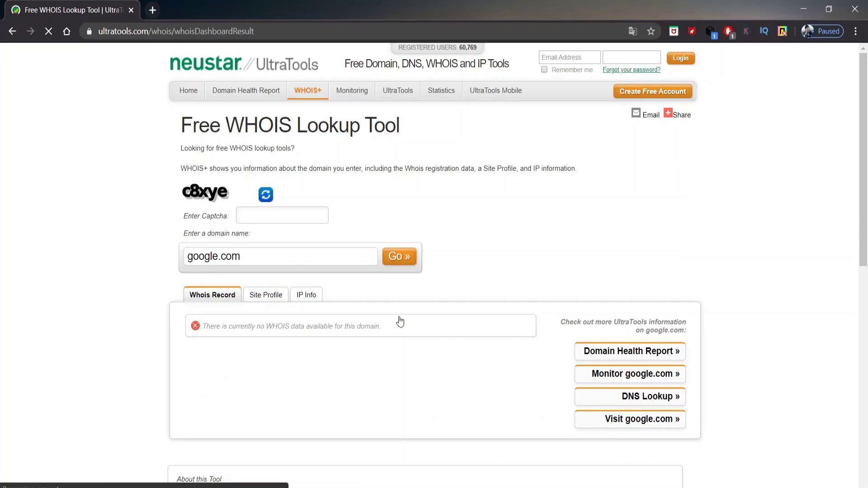
- Open the IP Info results for google.com and copy its host IP address
drag(866, 177, 866, 229)
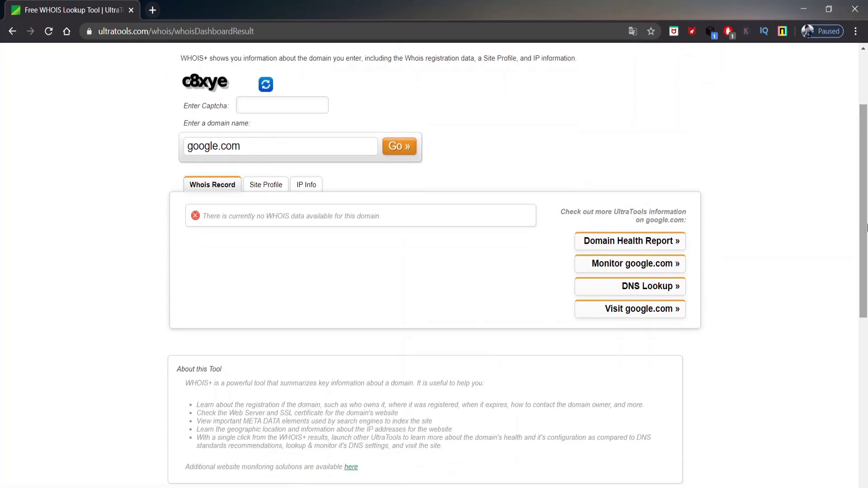
click(306, 186)
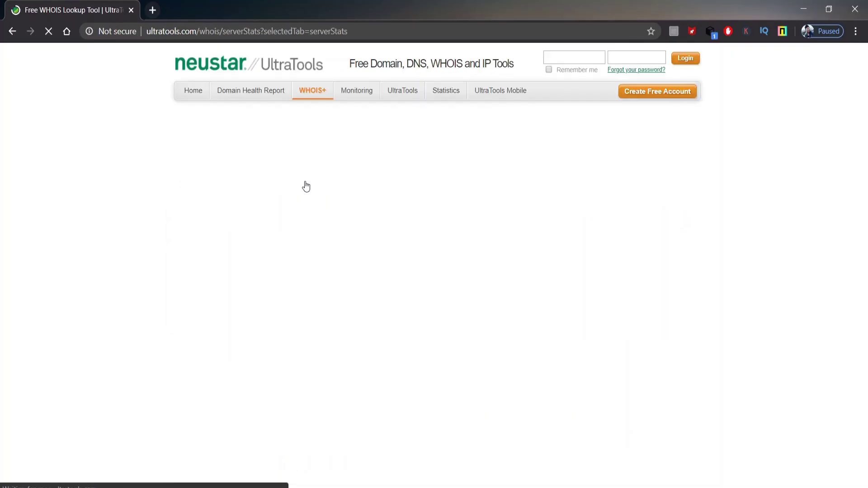
drag(866, 118, 866, 189)
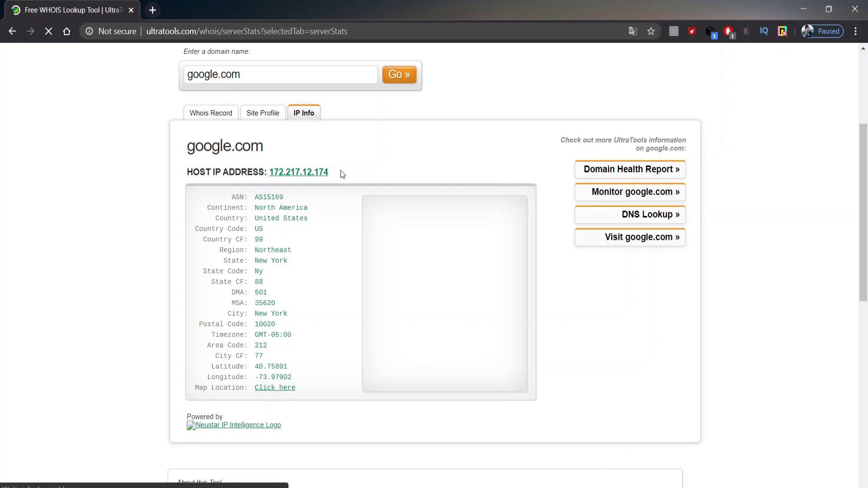
drag(341, 173, 270, 176)
key(ctrl+c)
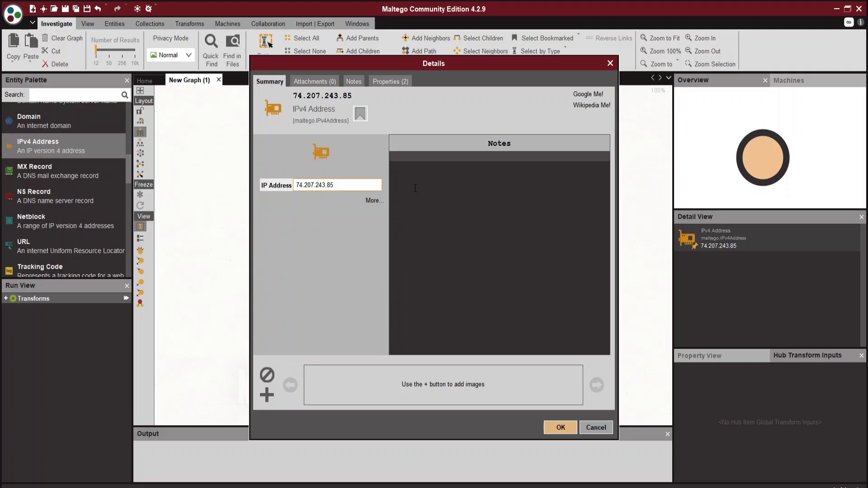
- Switch to Maltego, set the IPv4 Address entity's IP address to 172.217.12.174 and confirm its details
drag(341, 187, 284, 186)
key(ctrl+v)
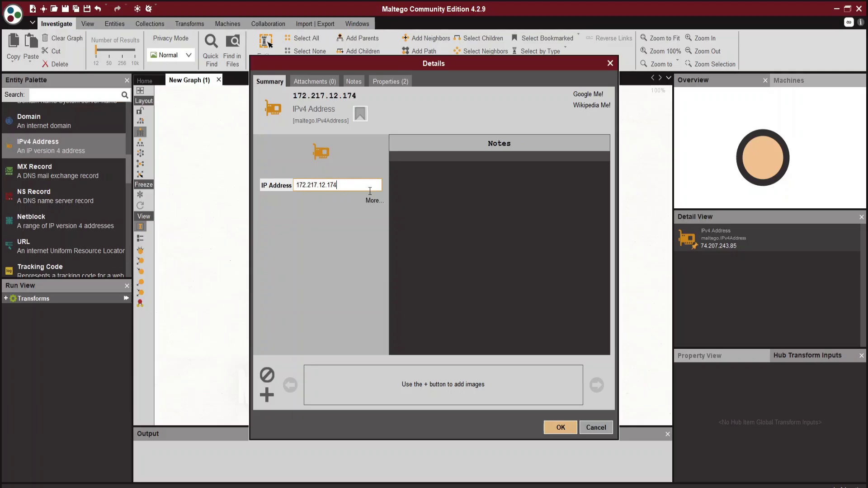
click(556, 427)
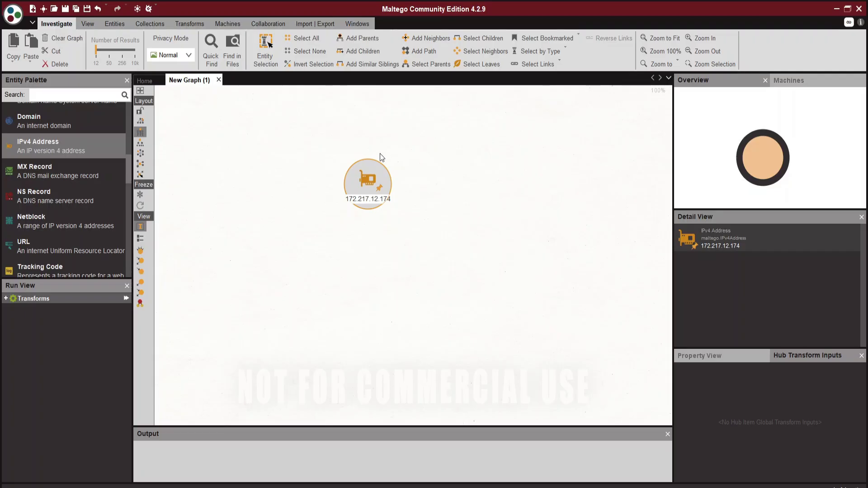
- Run the To DNS Name [Reverse DNS] transform on the IPv4 Address entity
right_click(362, 182)
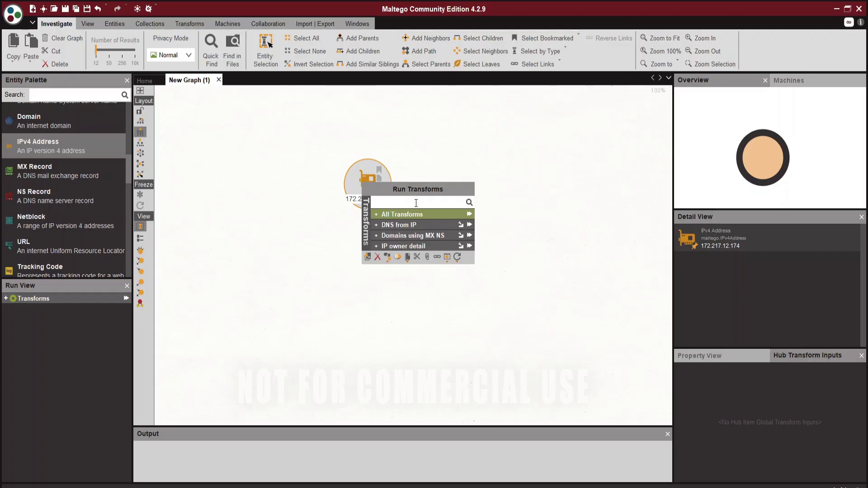
click(376, 214)
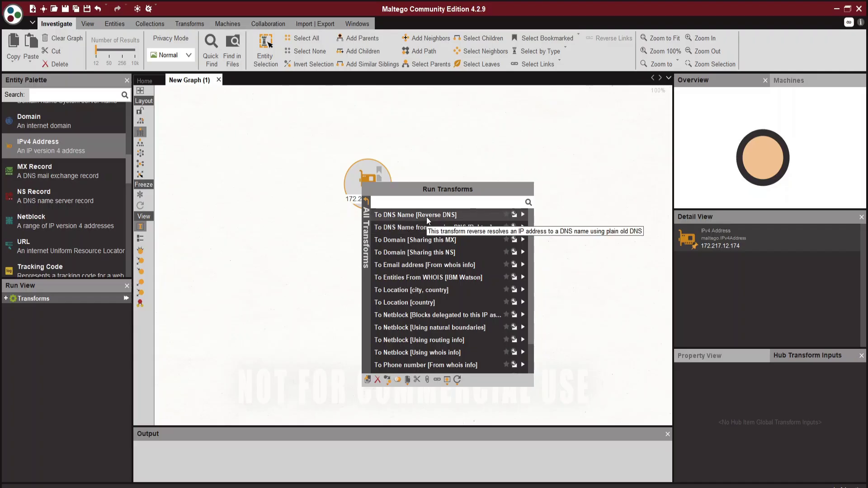
click(524, 214)
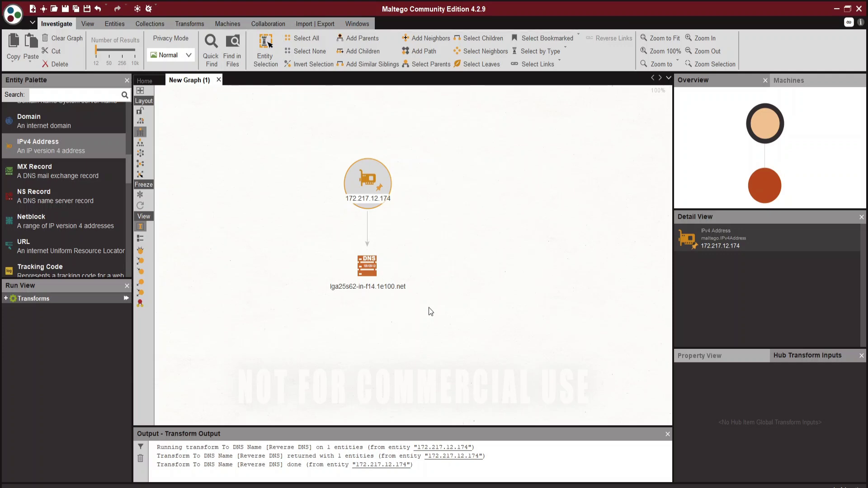
- Run To IP Address [DNS] on the DNS Name entity, and the IP owner detail transforms on the 172.217.12.174 entity
click(387, 272)
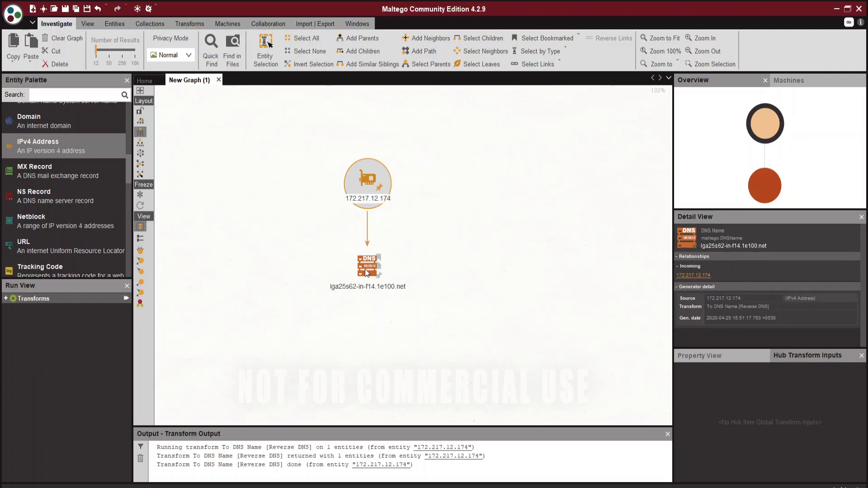
right_click(365, 178)
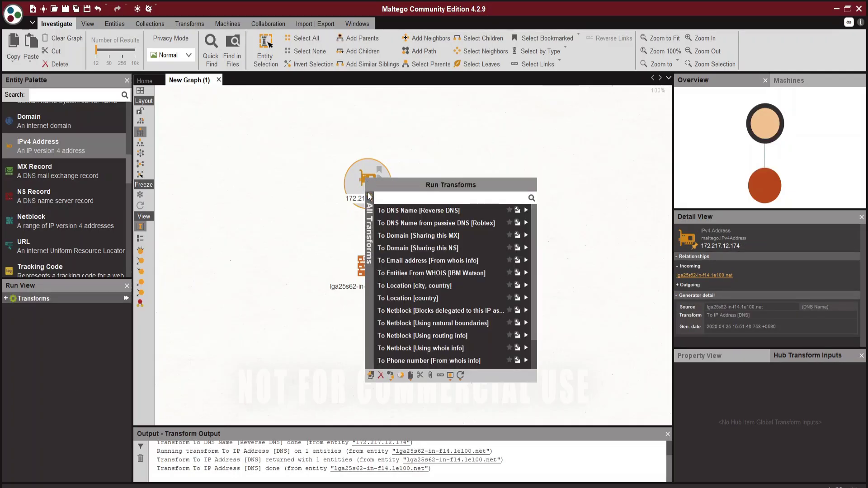
click(370, 199)
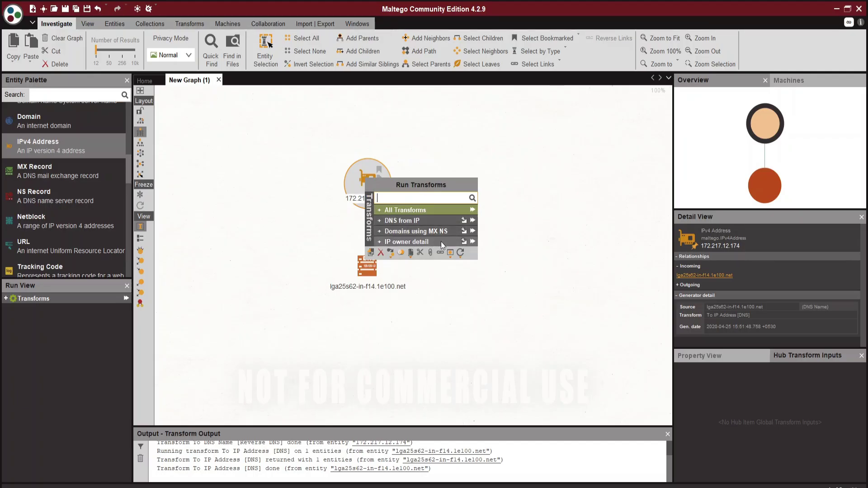
click(473, 242)
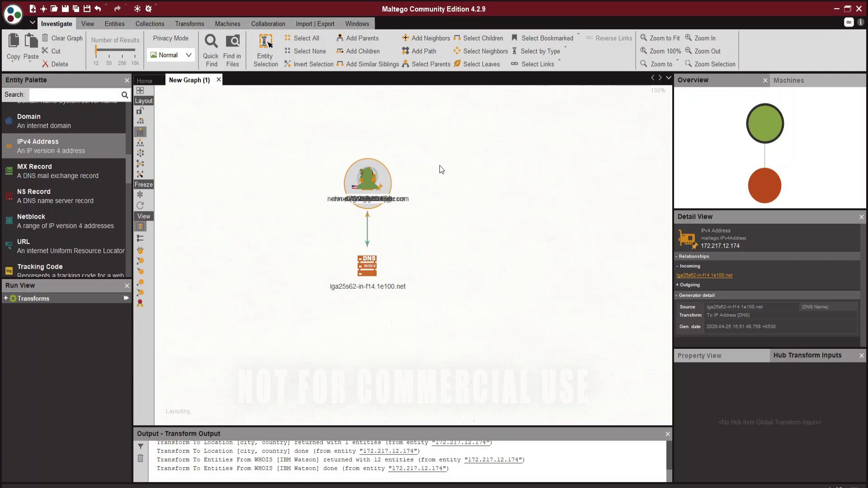
- Examine the person, location, company and e-mail address entities linked to the 172.217.12.174 entity in the graph
click(366, 183)
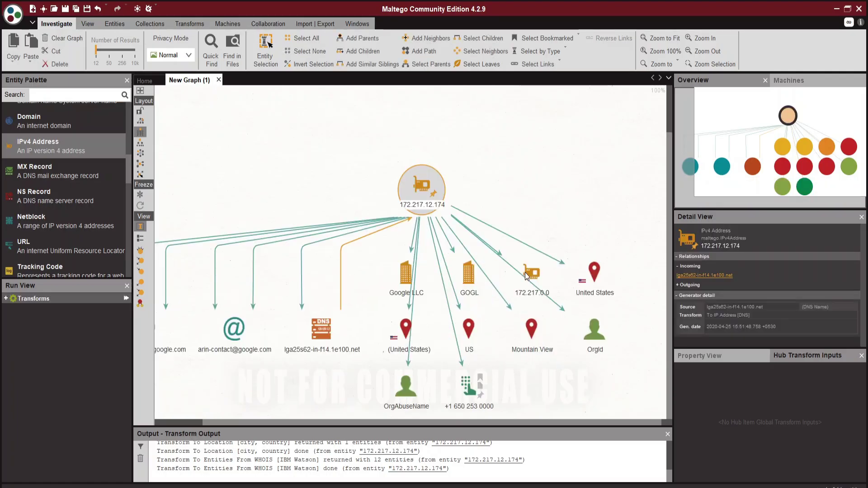
click(594, 330)
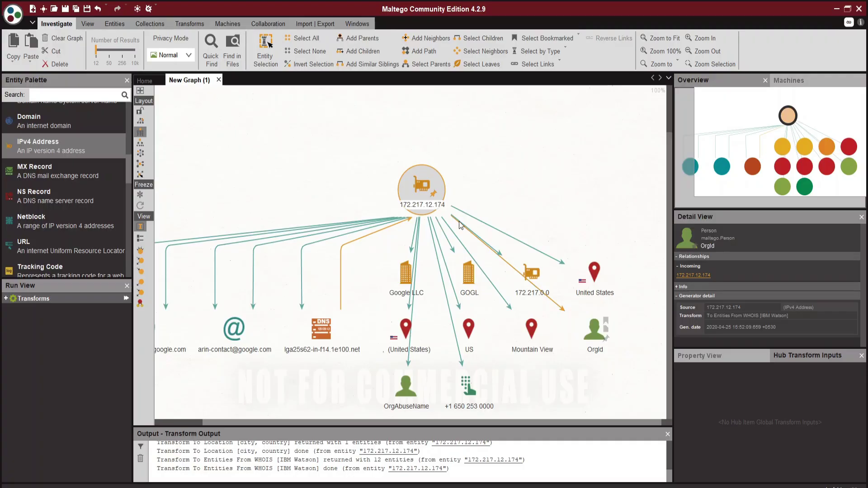
click(595, 270)
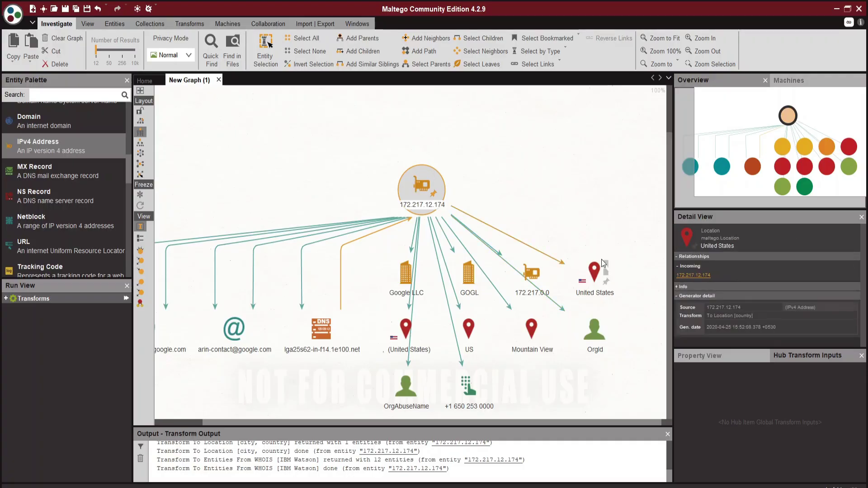
click(612, 255)
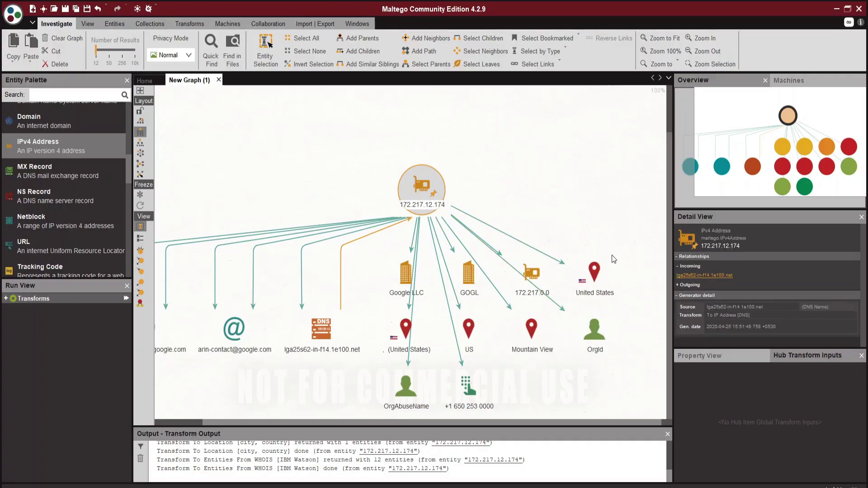
click(596, 326)
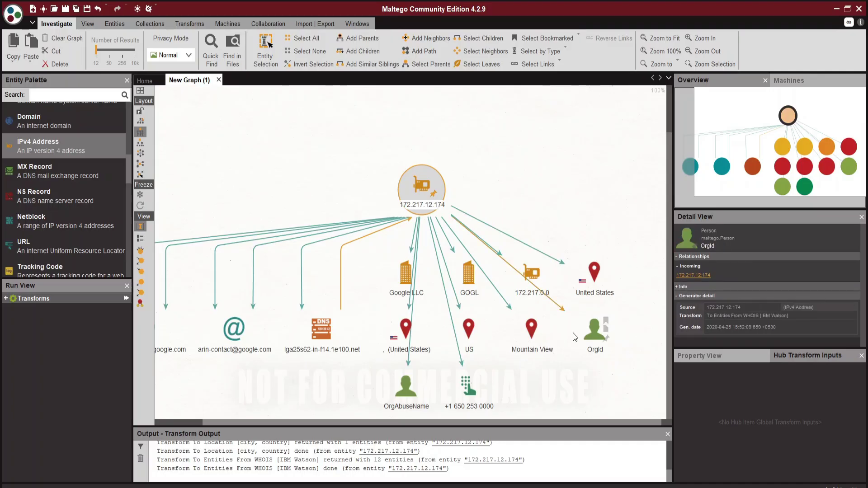
click(391, 405)
key(ctrl+z)
click(470, 295)
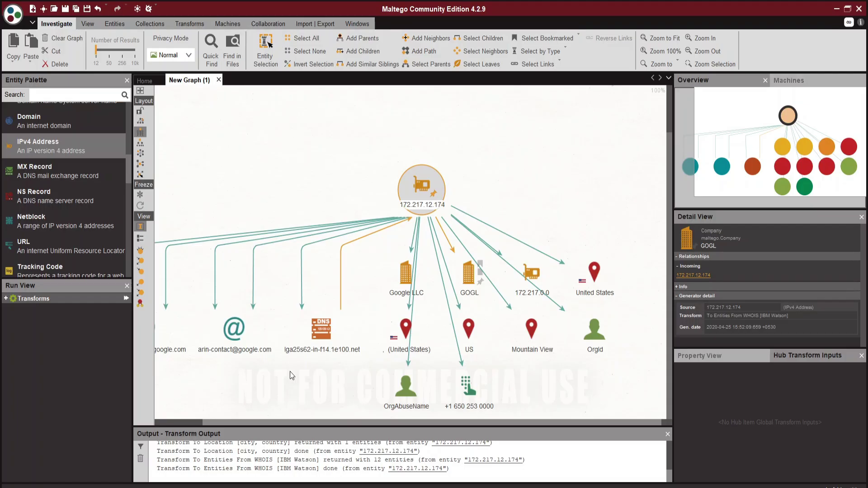
click(284, 389)
drag(283, 422, 218, 422)
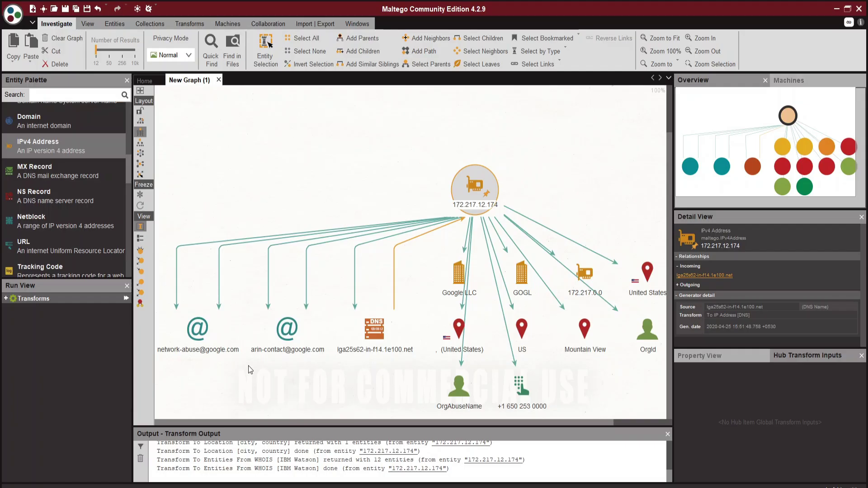
click(286, 368)
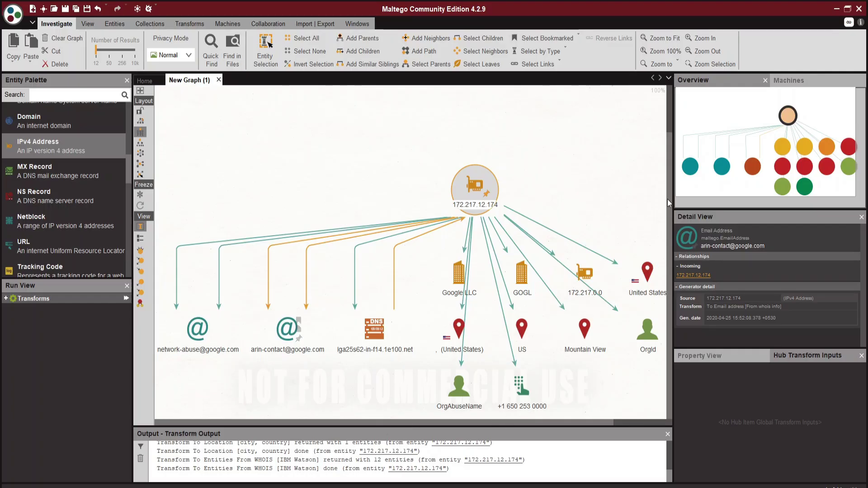
- Review the whole transform graph, inspecting the root IPv4 Address, the 172.217.0.0 entity and the DNS Name entity
drag(603, 141, 558, 140)
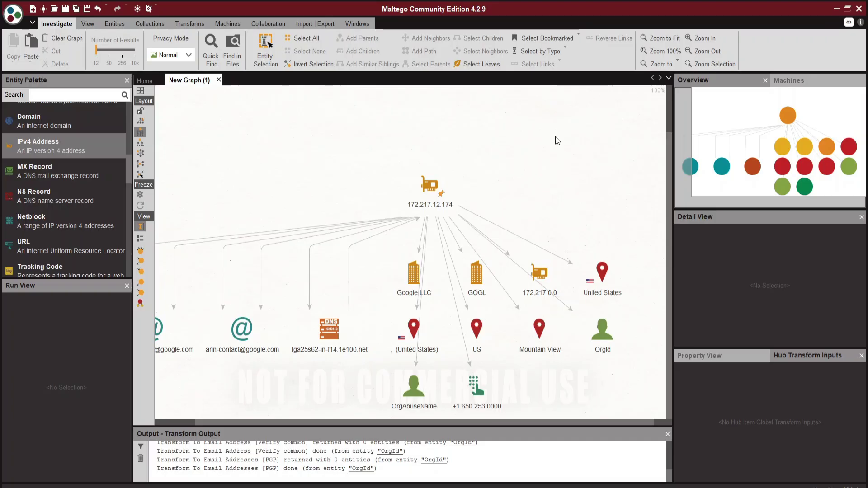
click(451, 197)
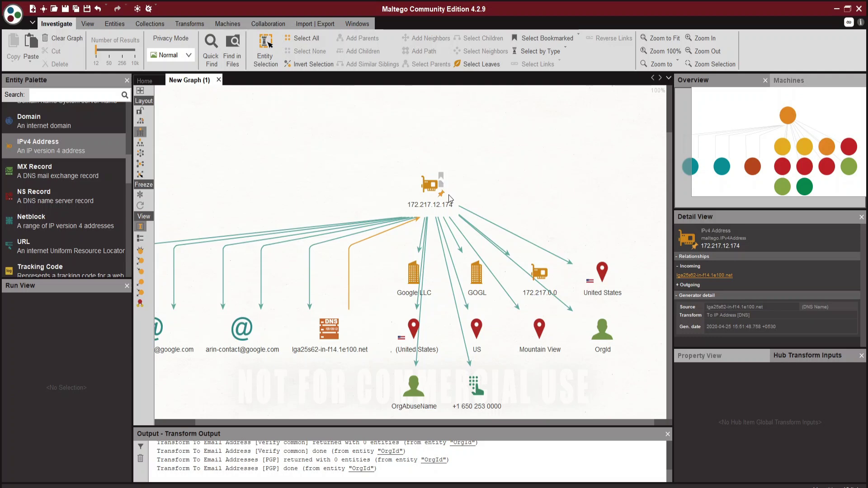
click(588, 176)
drag(766, 139, 698, 154)
click(768, 184)
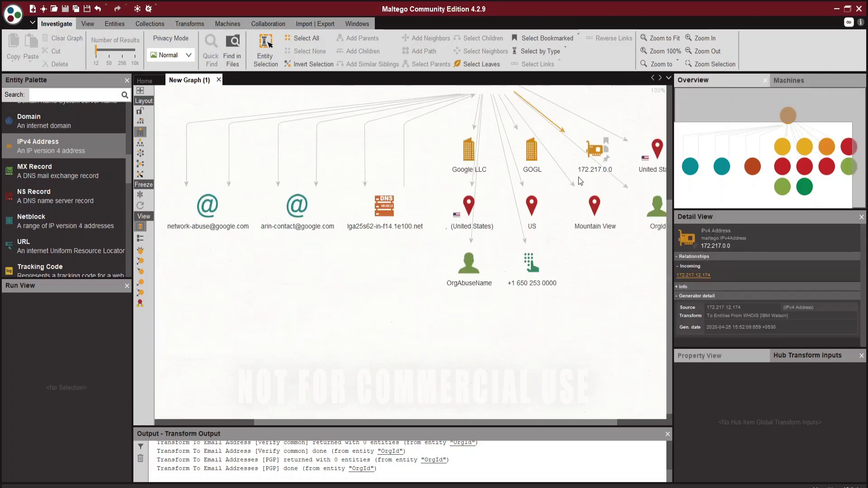
click(723, 164)
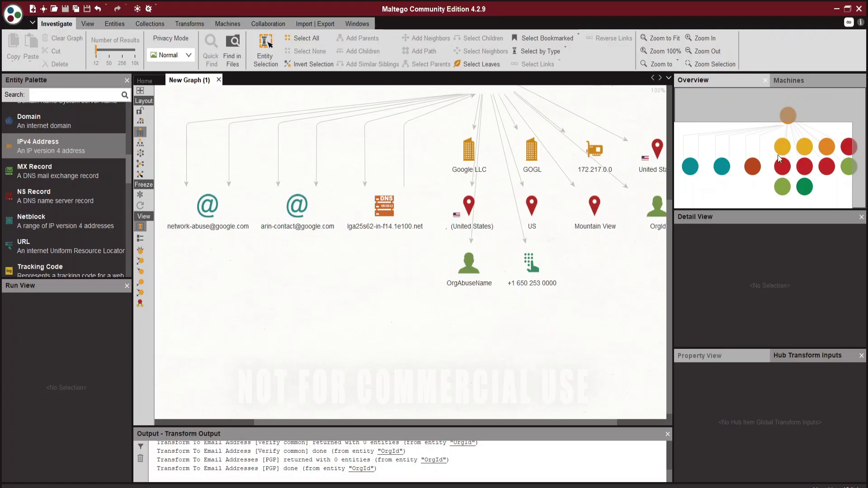
drag(722, 164, 743, 132)
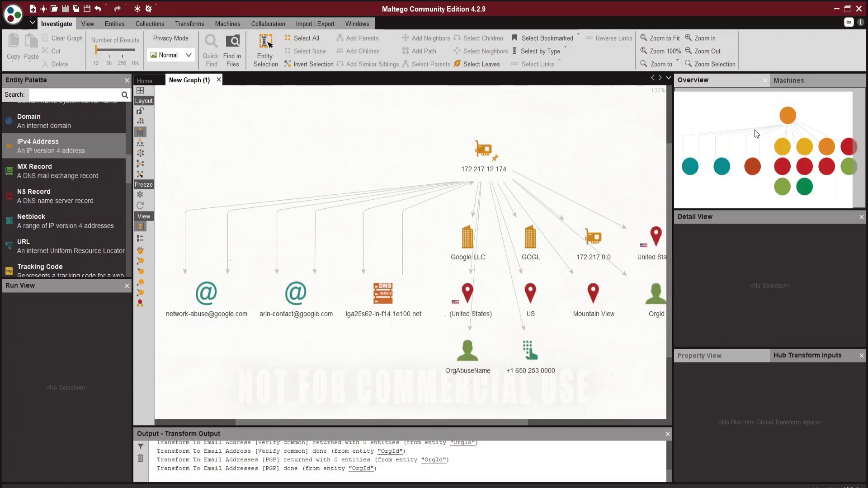
click(376, 290)
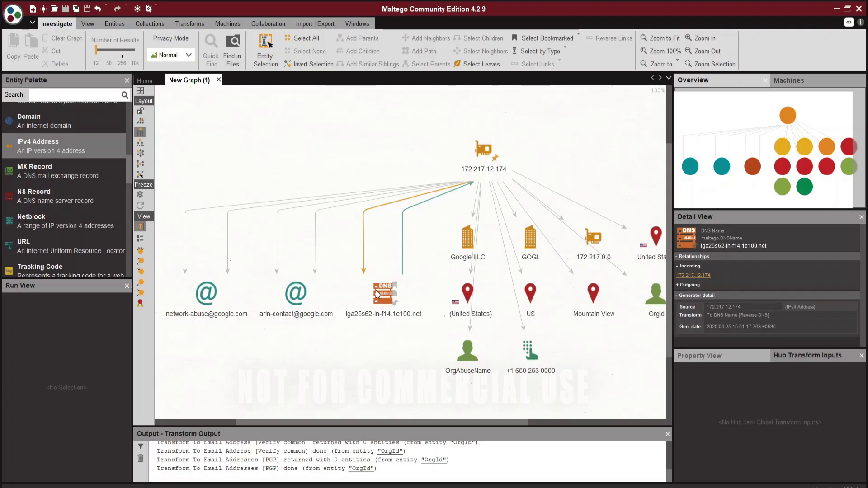
- Run all transforms on the lga25s62-in-f14.1e100.net DNS Name entity
click(370, 367)
click(384, 309)
right_click(383, 306)
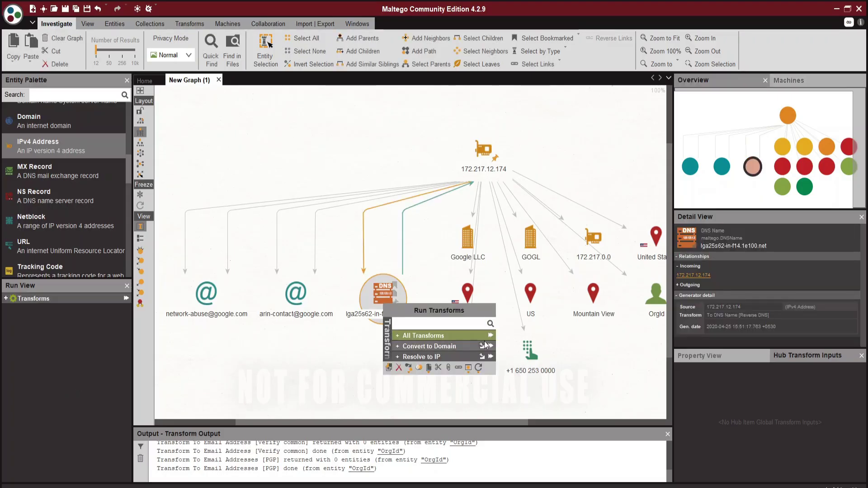
click(490, 336)
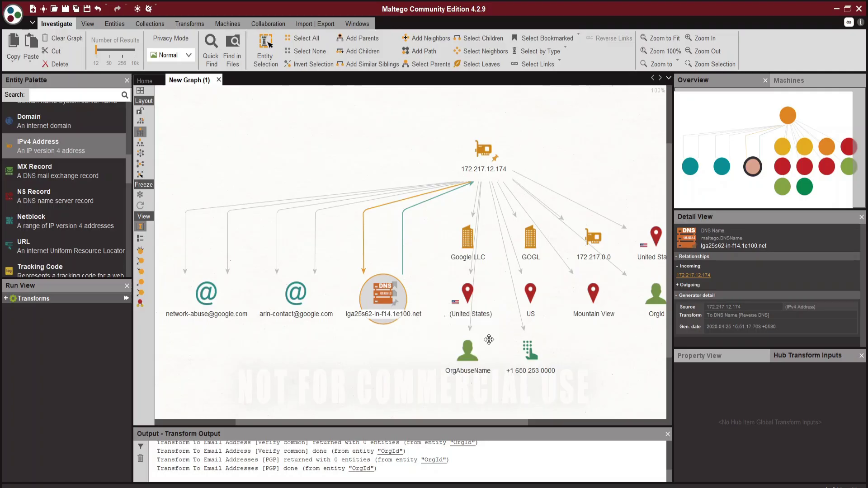
click(478, 340)
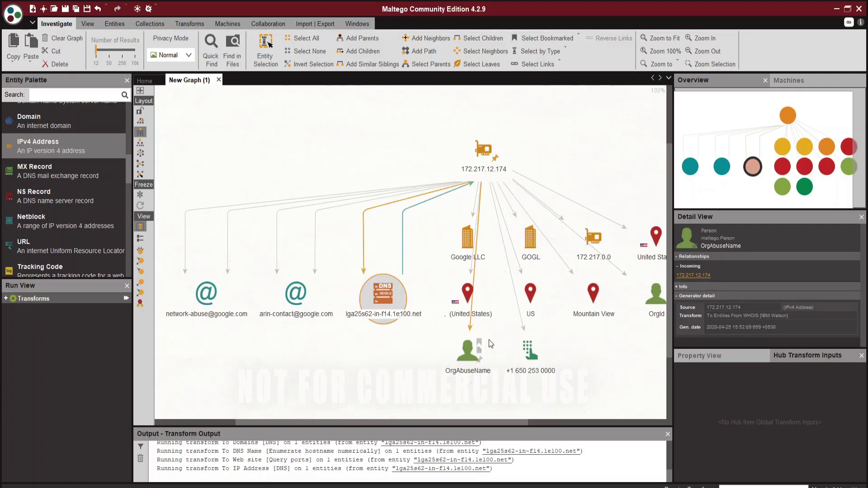
click(401, 314)
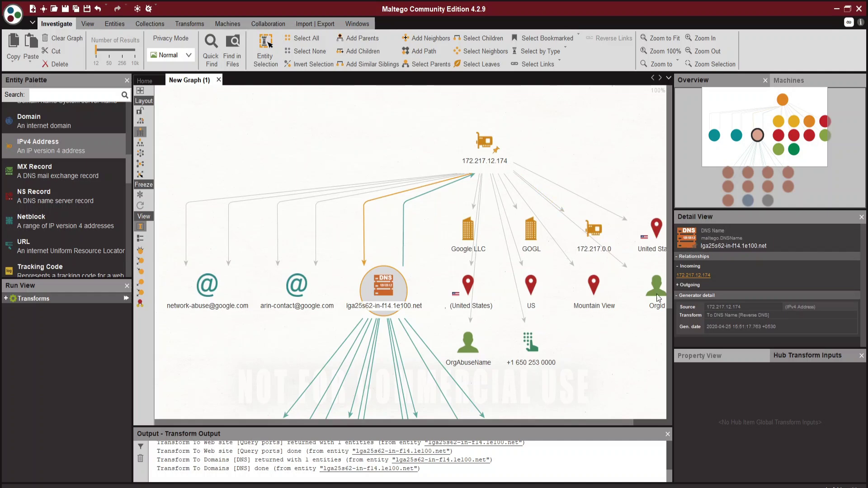
- Inspect the DNS name, domain and website entities below the DNS Name entity, and switch the graph to the organic layout
drag(669, 272, 669, 420)
click(506, 329)
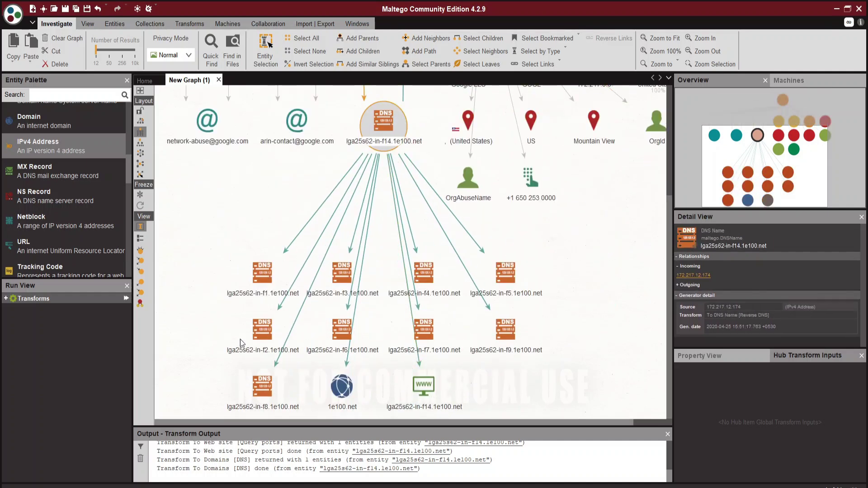
click(426, 380)
click(506, 272)
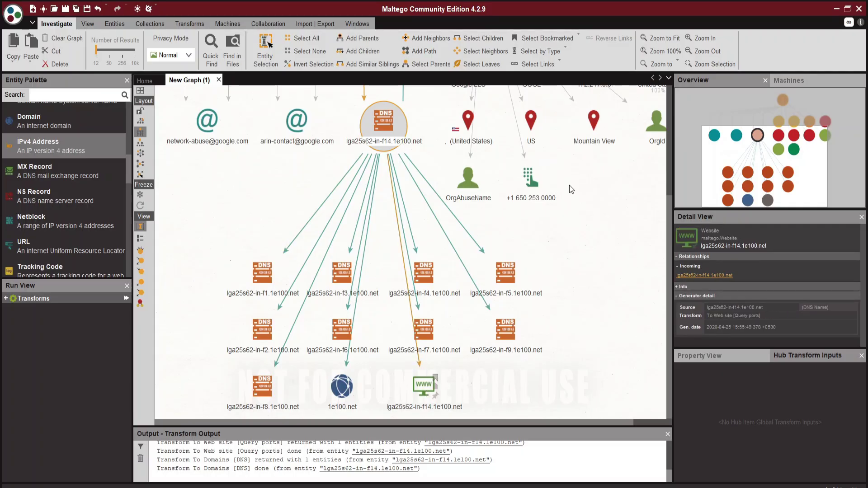
click(557, 190)
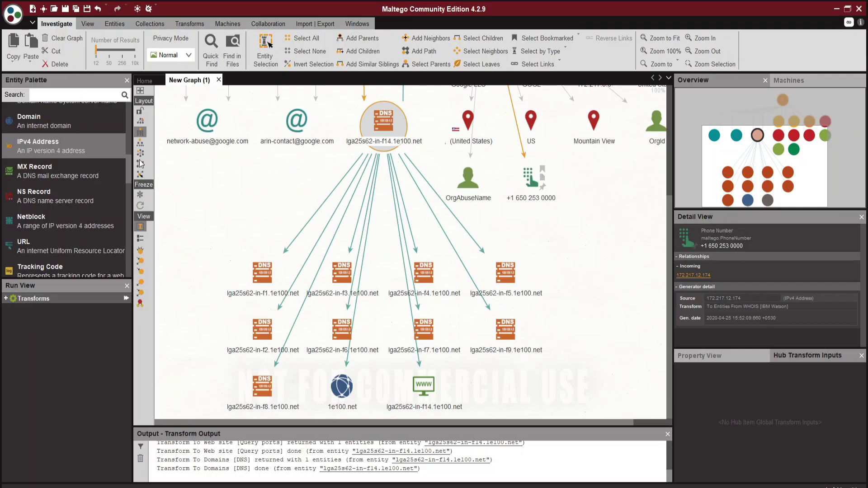
click(141, 164)
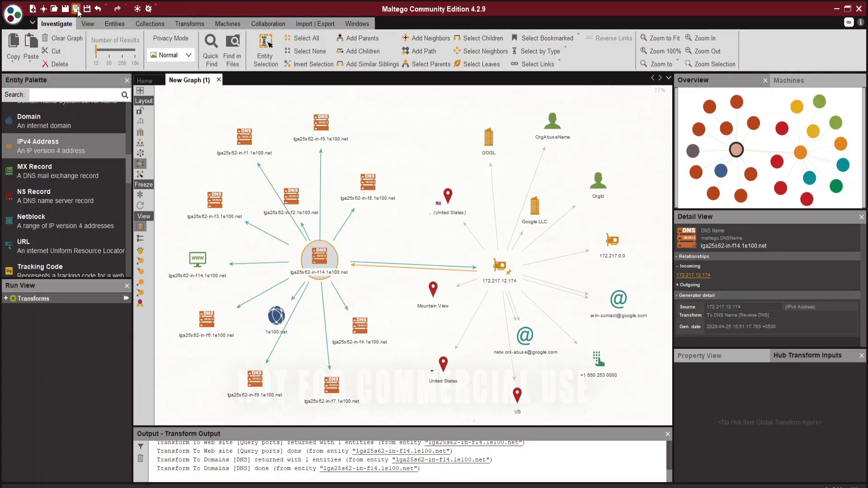
click(273, 137)
- Review the import and print options for the current graph, and return to the graph with no entity selected
click(13, 23)
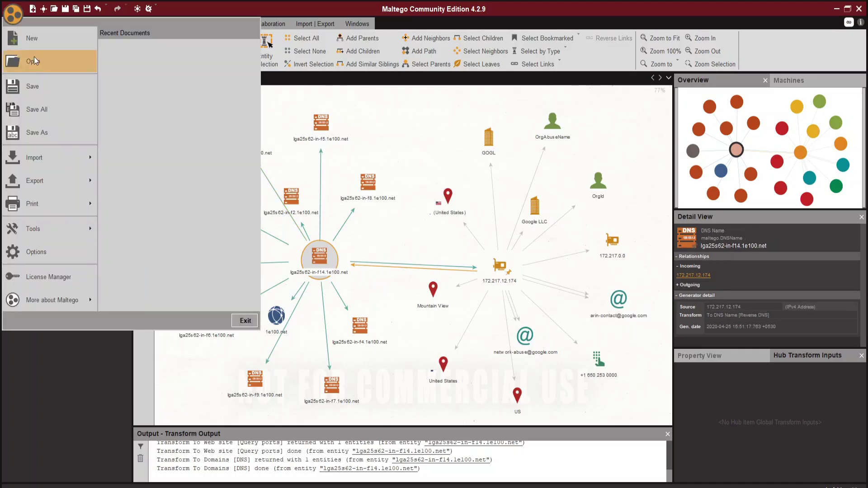
mouse_move(56, 159)
mouse_move(57, 209)
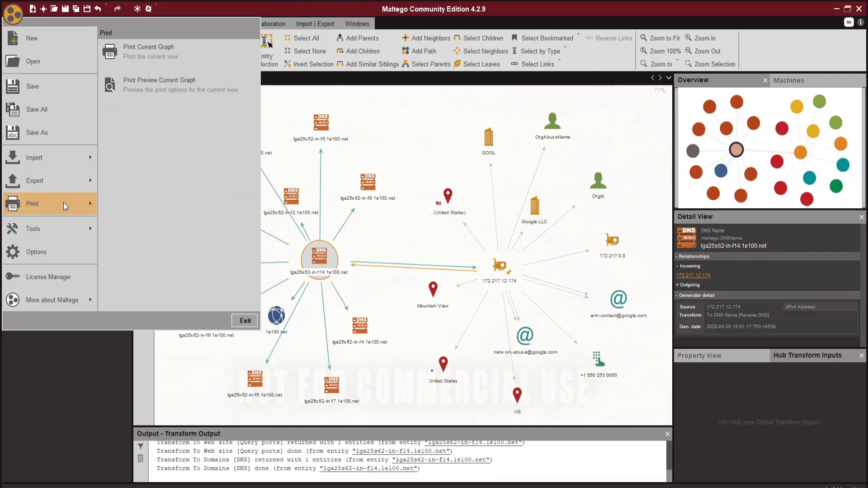
click(429, 108)
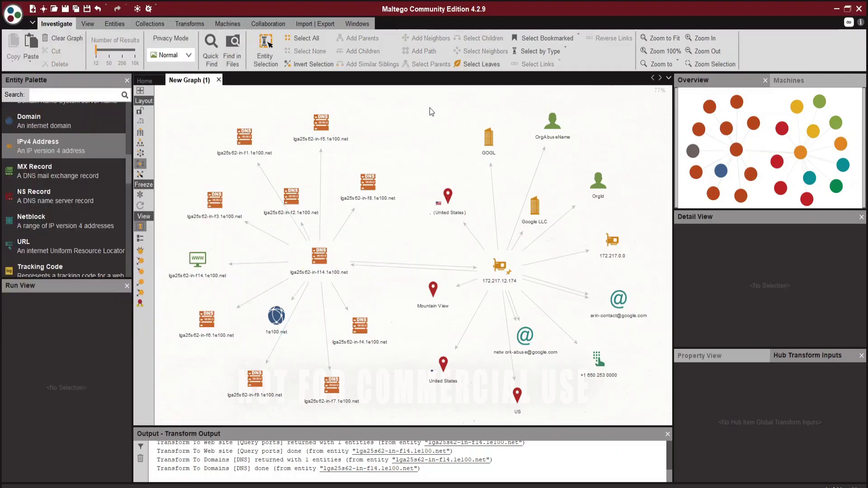